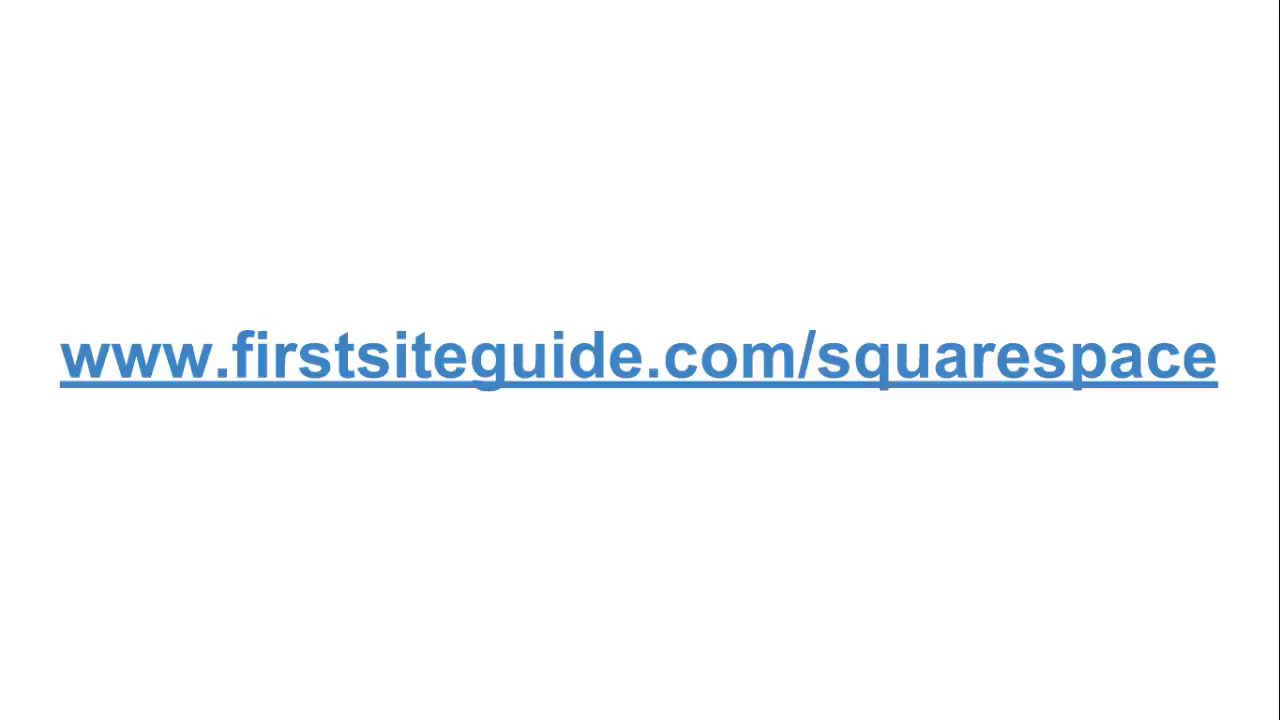
# - Exit the presentation, load squarespace.com in a new tab, and choose Get Started
pyautogui.press('Escape')
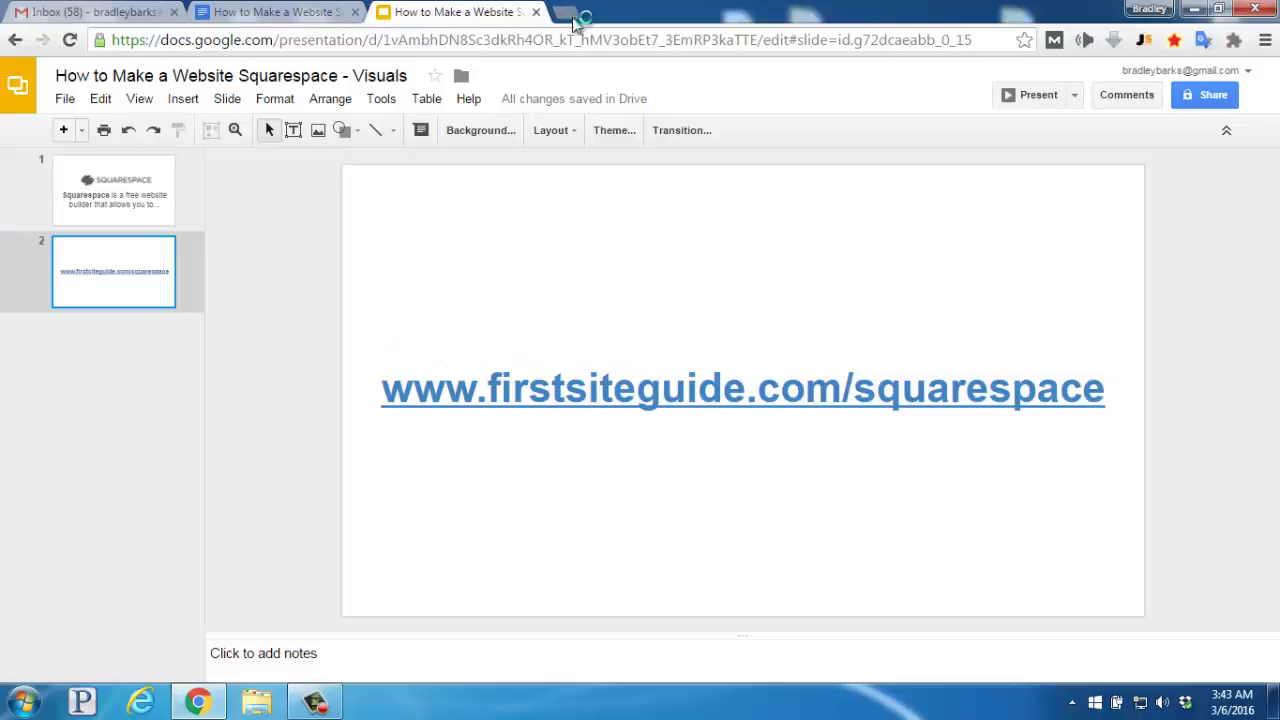
pyautogui.click(572, 14)
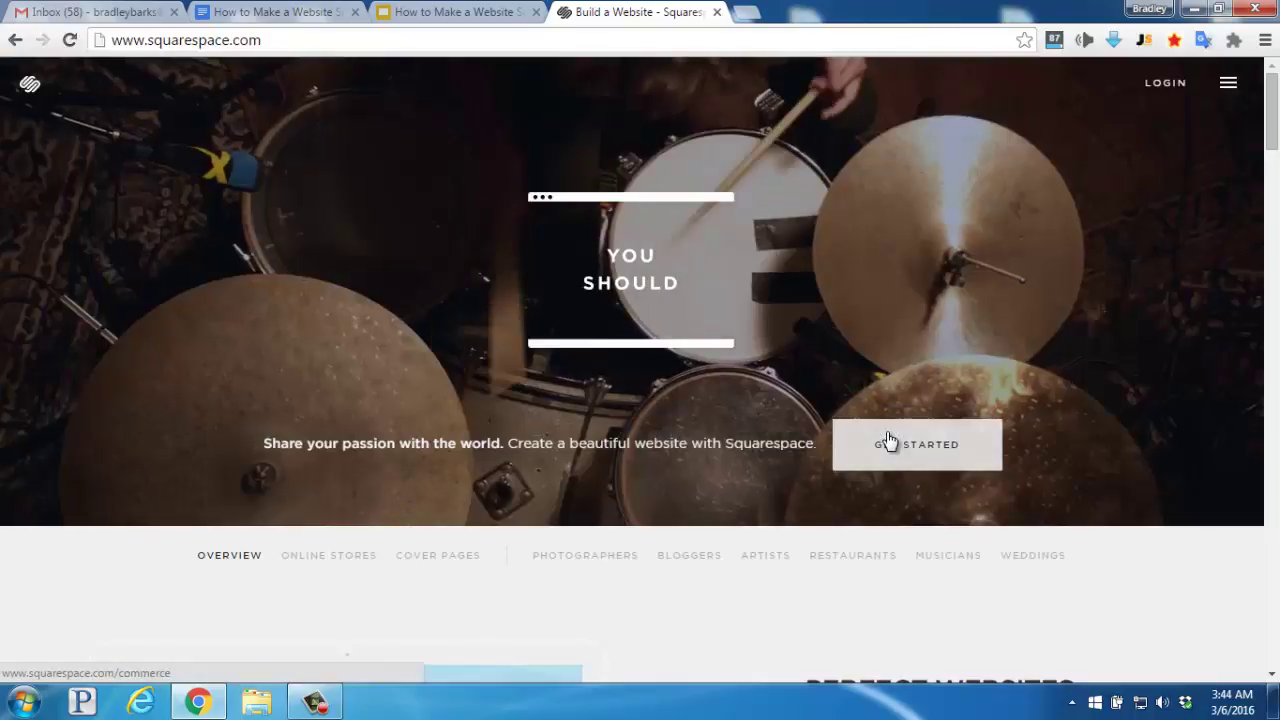
pyautogui.click(889, 442)
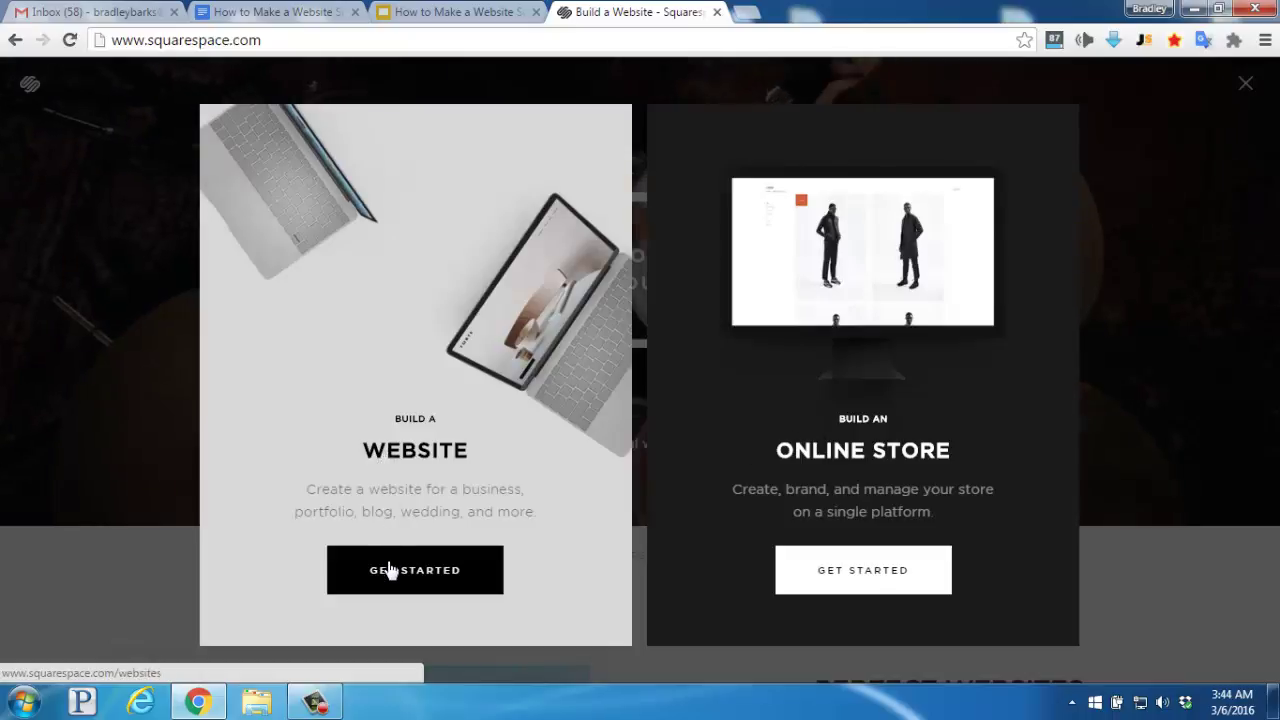
# - Choose to build a website and browse the template gallery
pyautogui.click(389, 569)
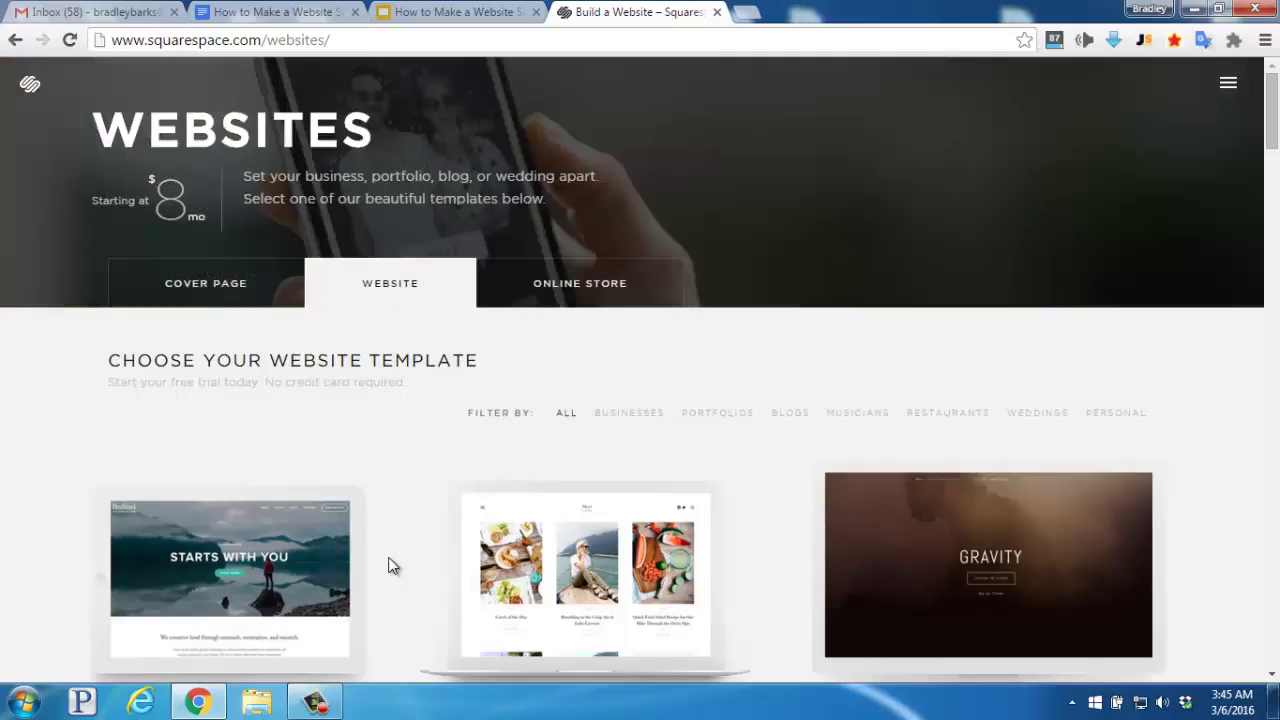
pyautogui.scroll(-1, 392, 560)
pyautogui.scroll(-2, 392, 560)
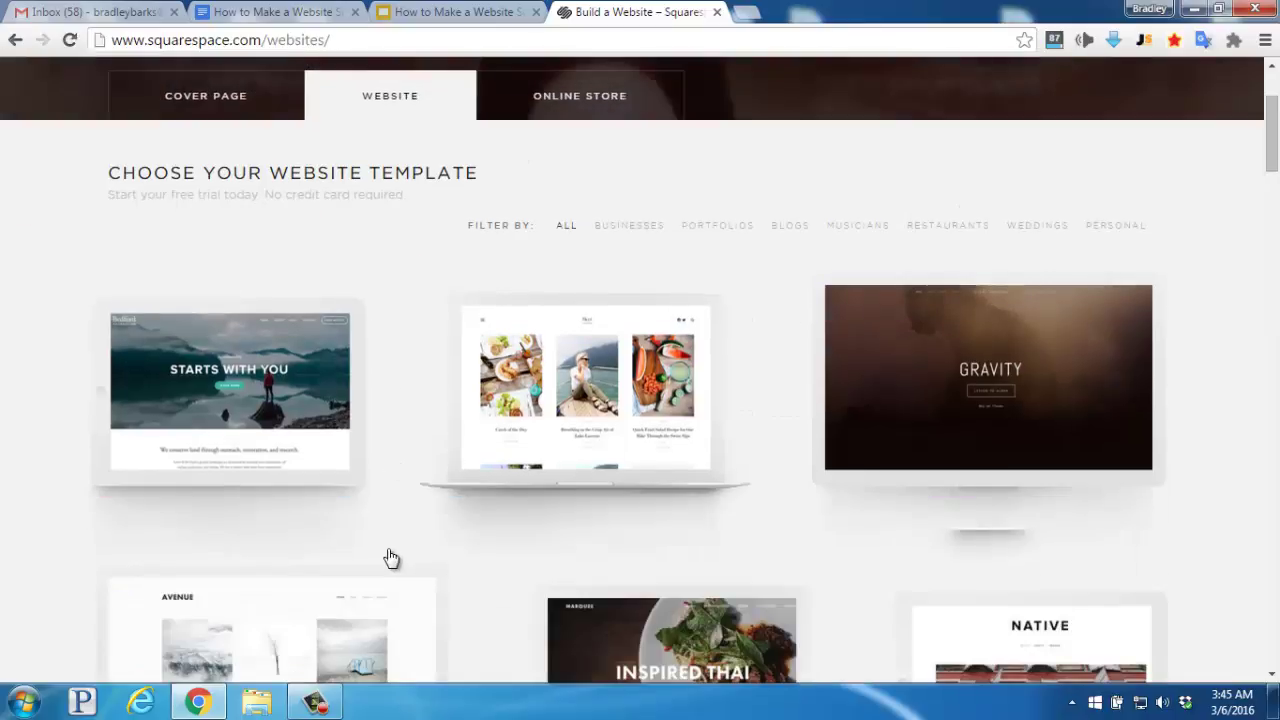
pyautogui.scroll(-3, 390, 557)
pyautogui.scroll(-6, 392, 557)
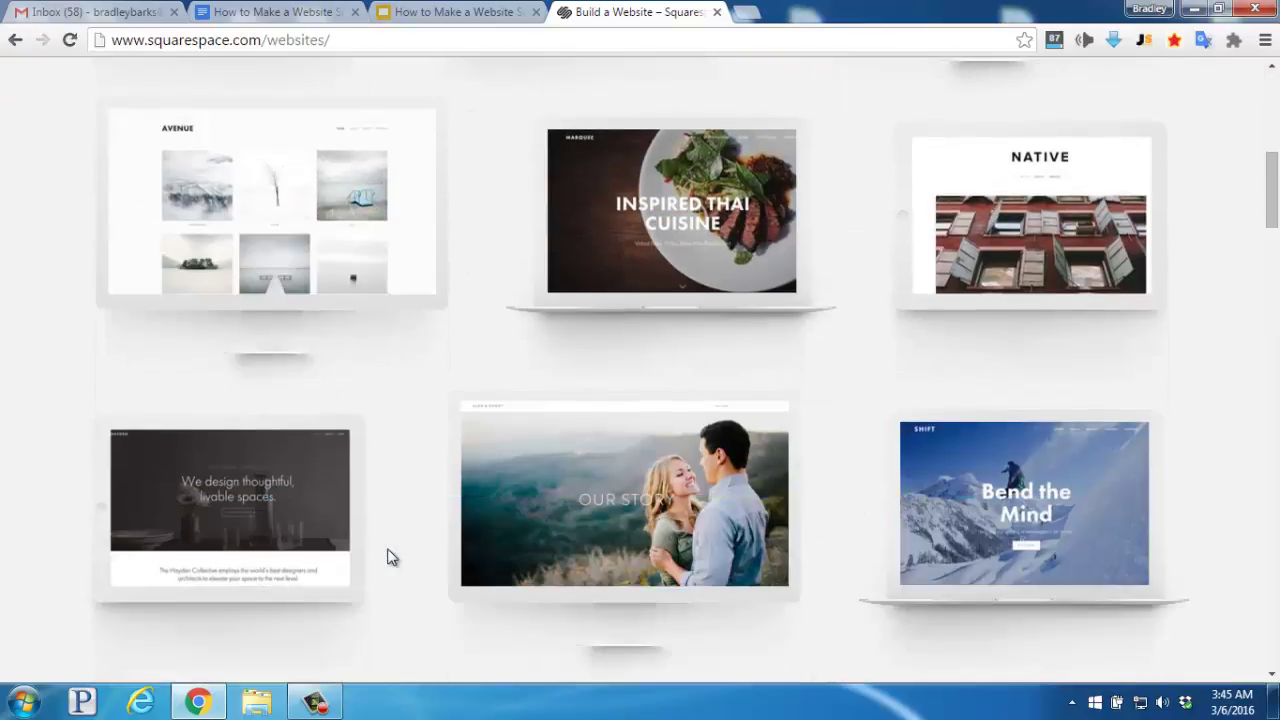
pyautogui.scroll(8, 390, 557)
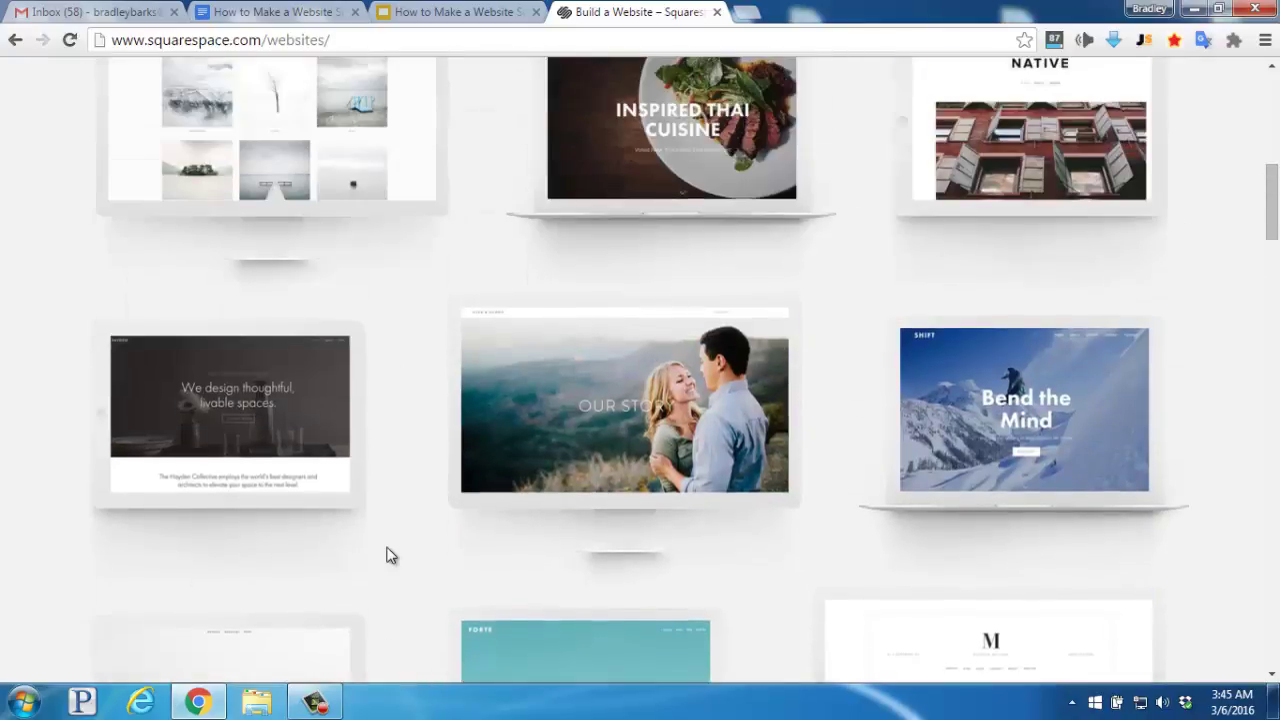
pyautogui.scroll(4, 390, 555)
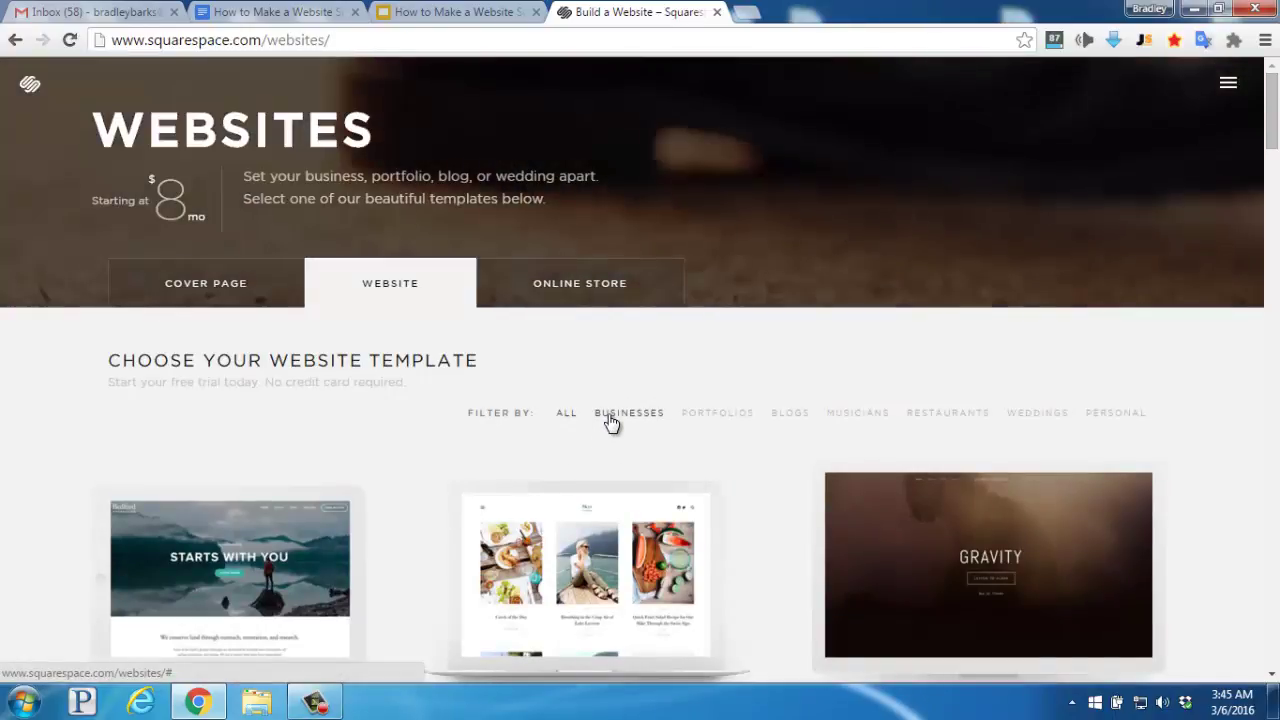
# - Filter the templates to the Businesses category and look through the results
pyautogui.click(612, 420)
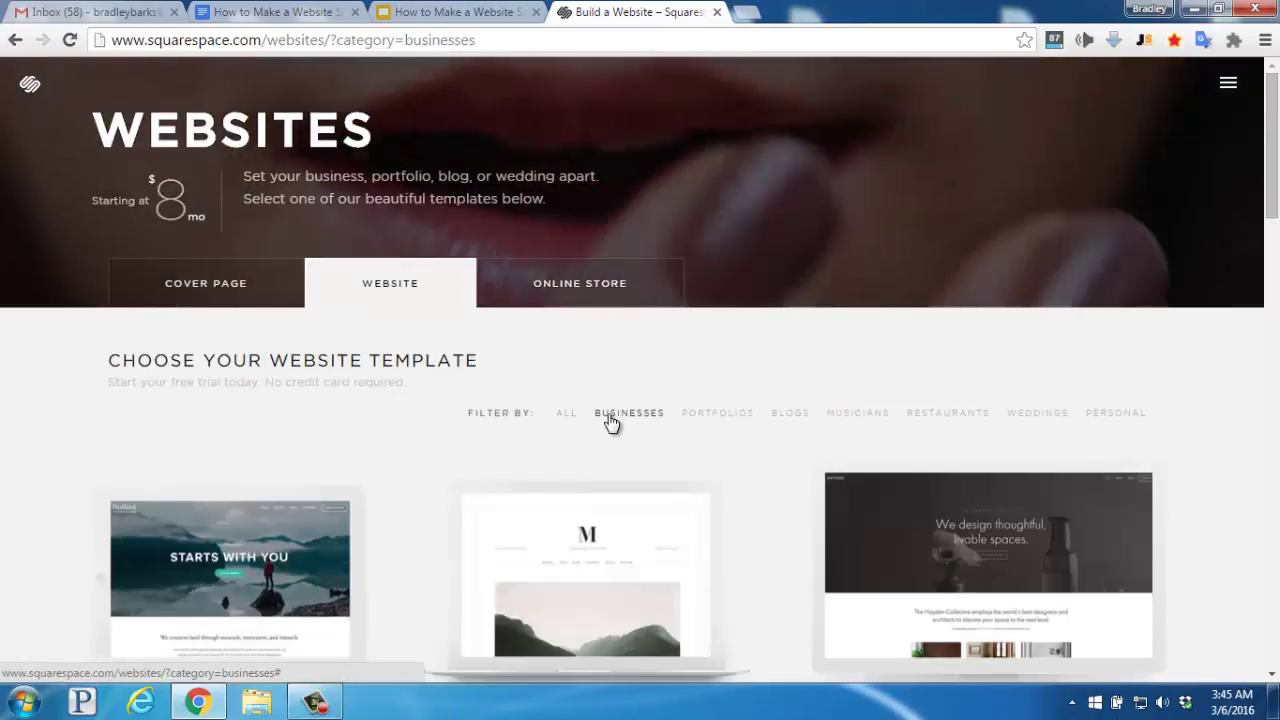
pyautogui.scroll(-1, 612, 424)
pyautogui.scroll(-2, 610, 422)
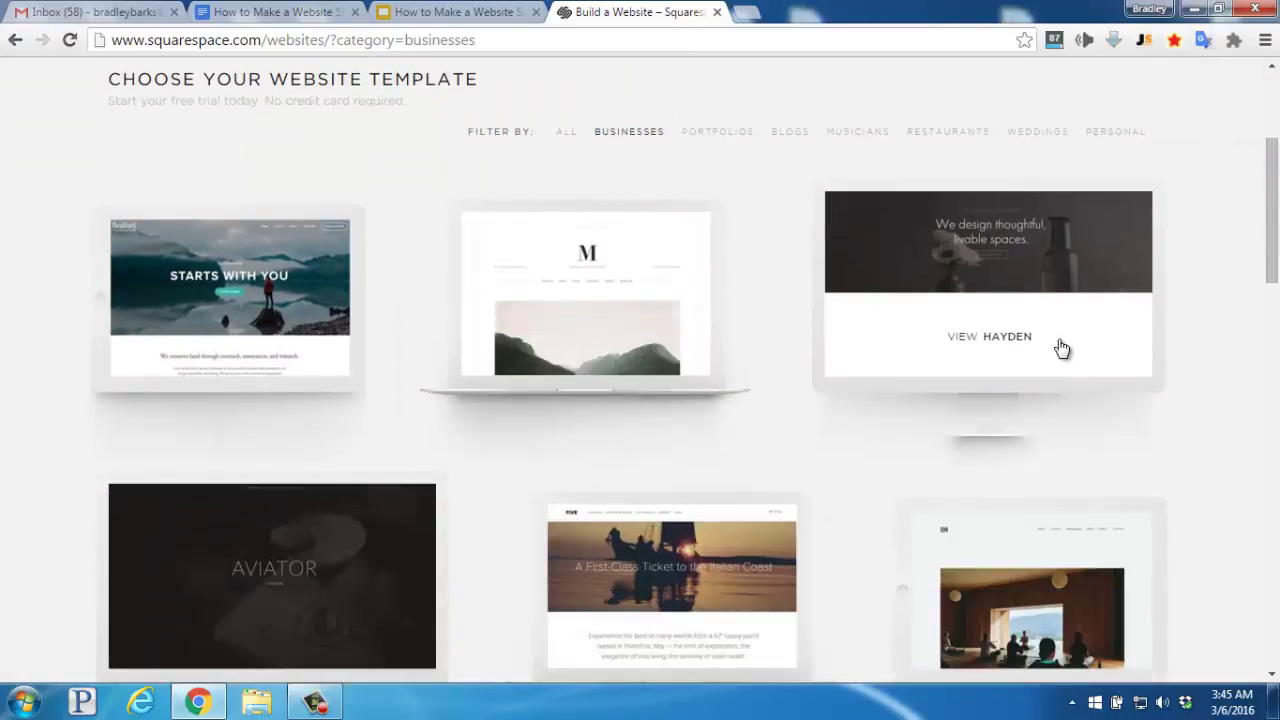
# - Open the Hayden template's details and start a new site with Hayden
pyautogui.click(1031, 343)
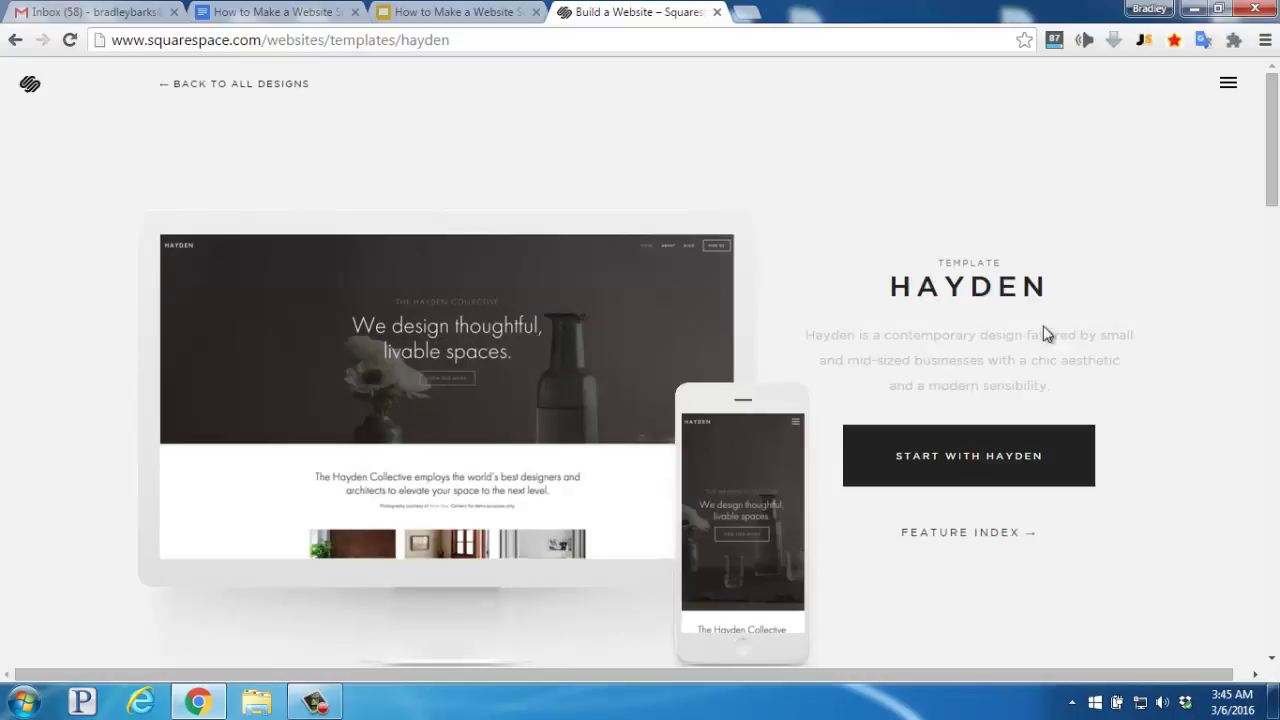
pyautogui.moveTo(502, 303)
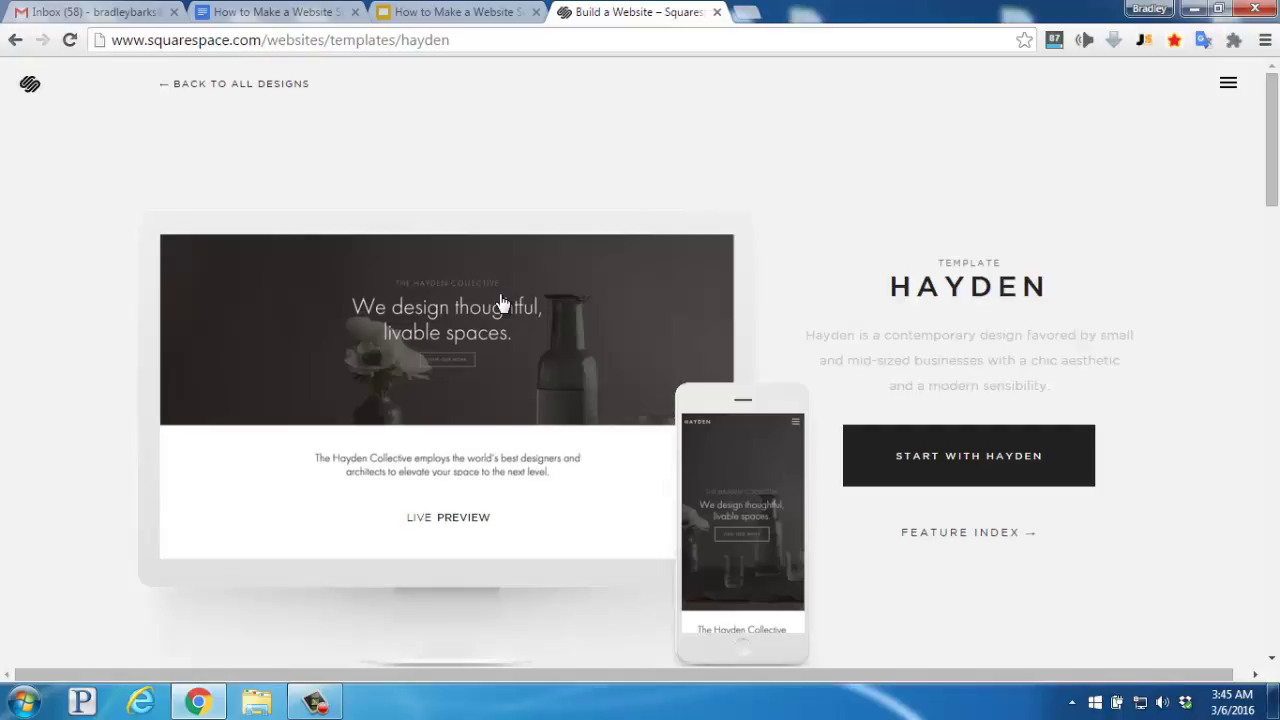
pyautogui.click(960, 470)
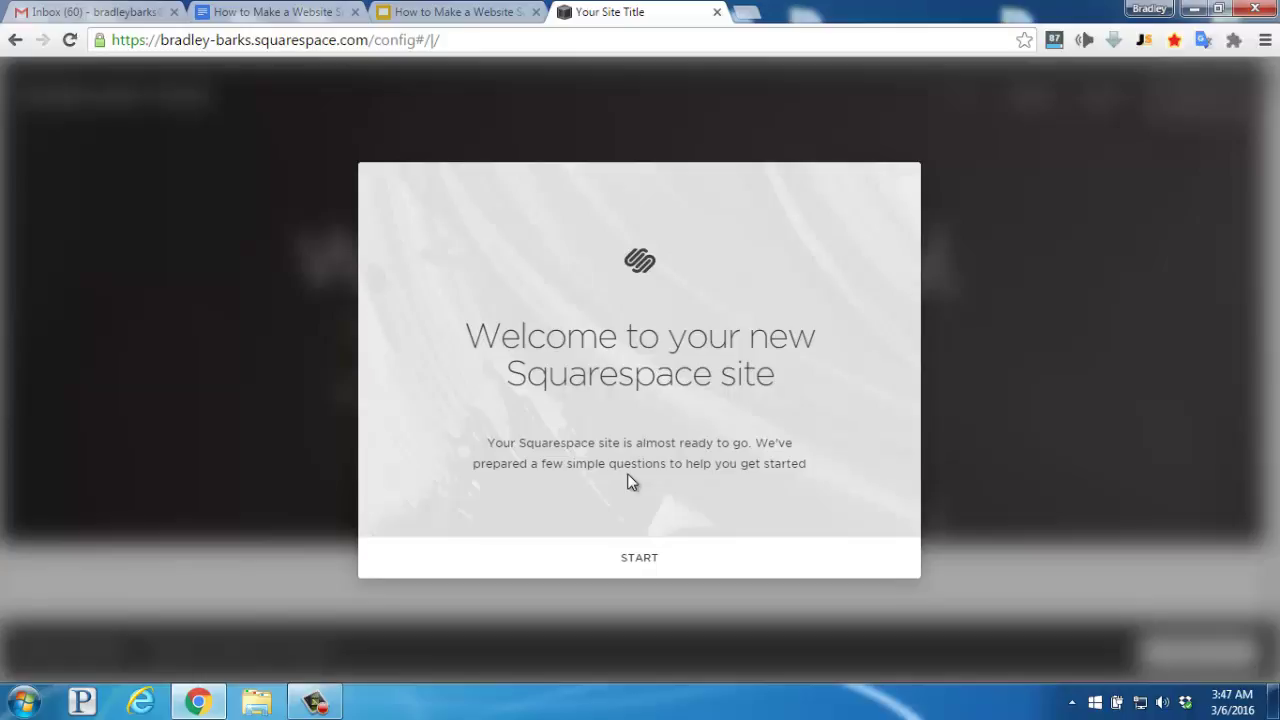
# - Set the site category to Business with the Art & photography subcategory
pyautogui.click(622, 561)
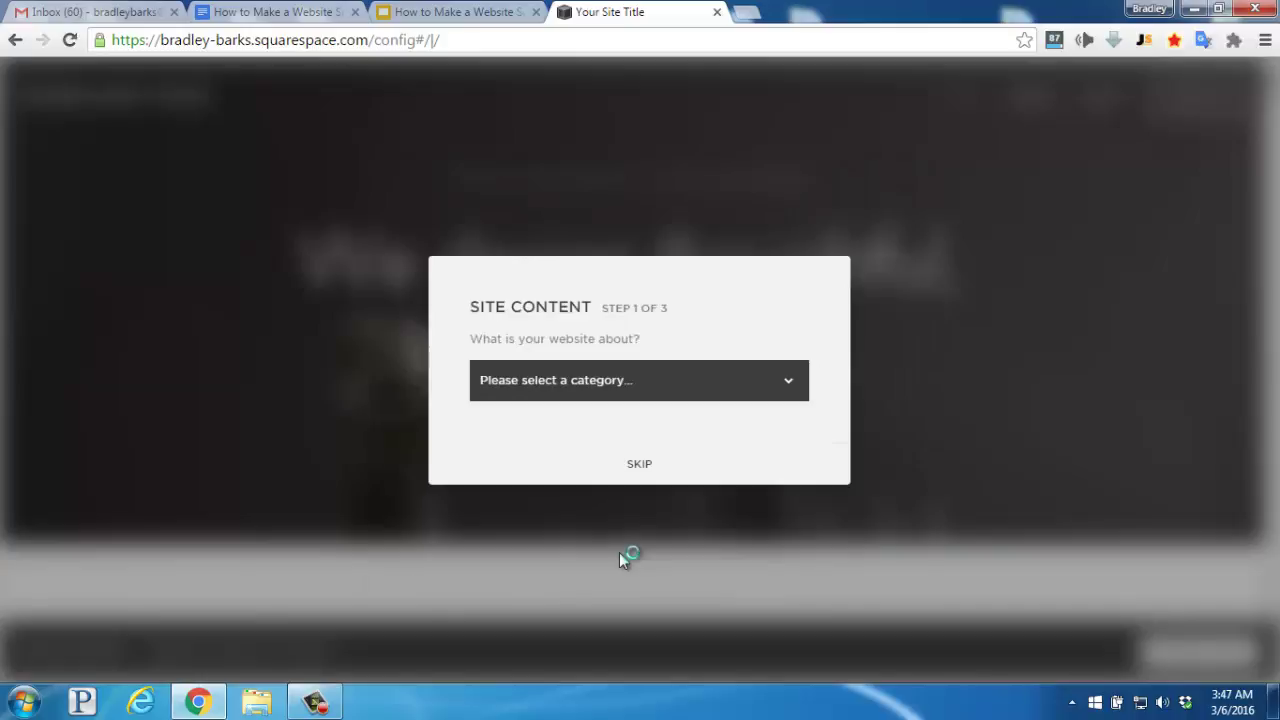
pyautogui.click(567, 395)
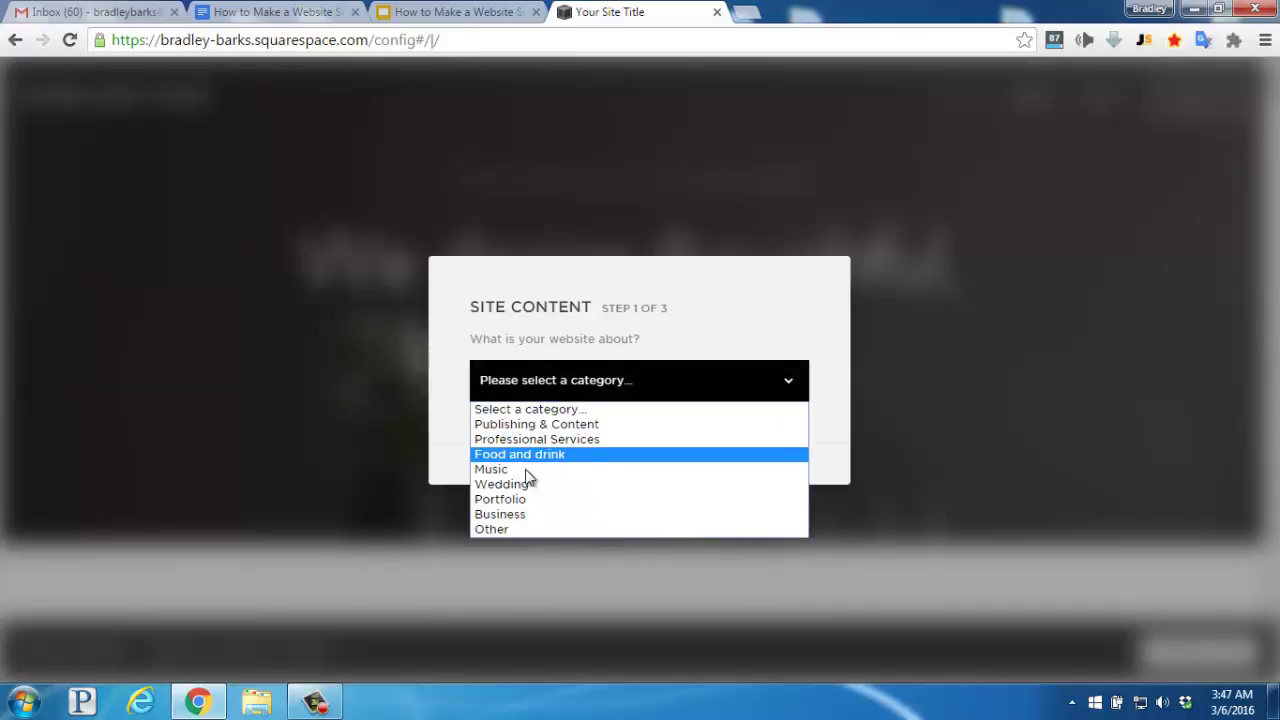
pyautogui.click(515, 514)
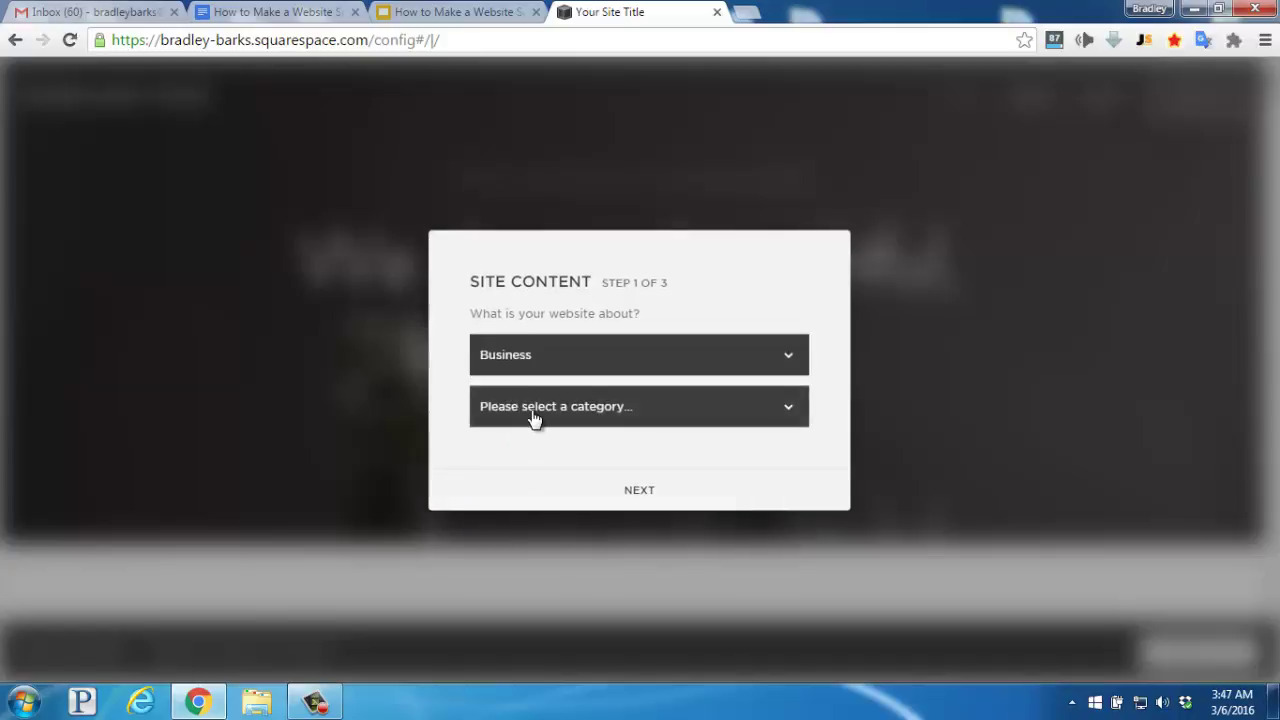
pyautogui.click(533, 410)
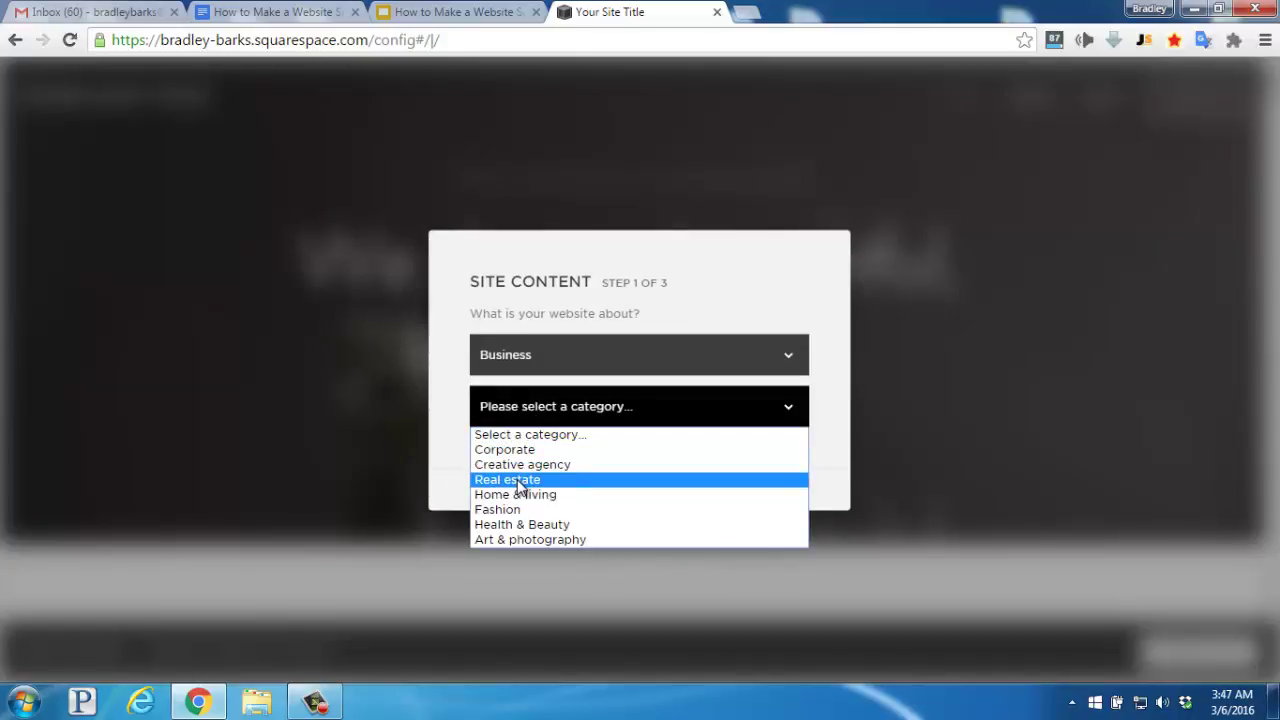
pyautogui.click(539, 544)
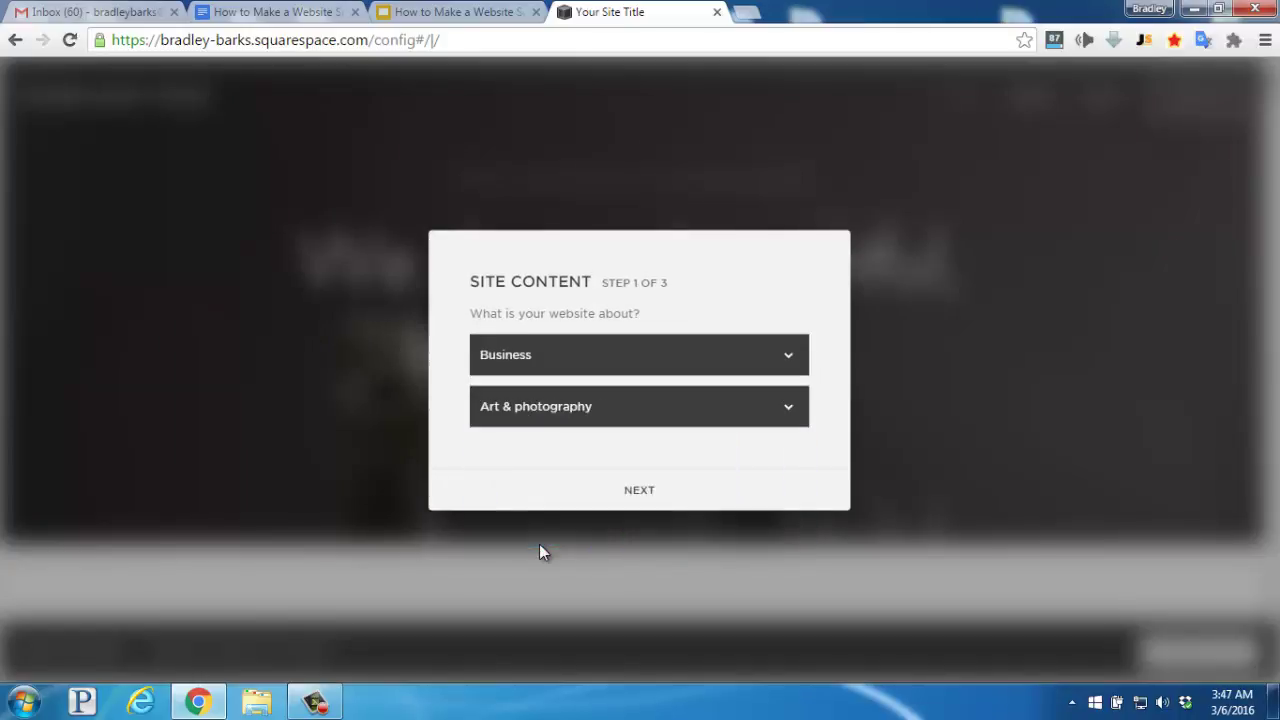
pyautogui.click(630, 492)
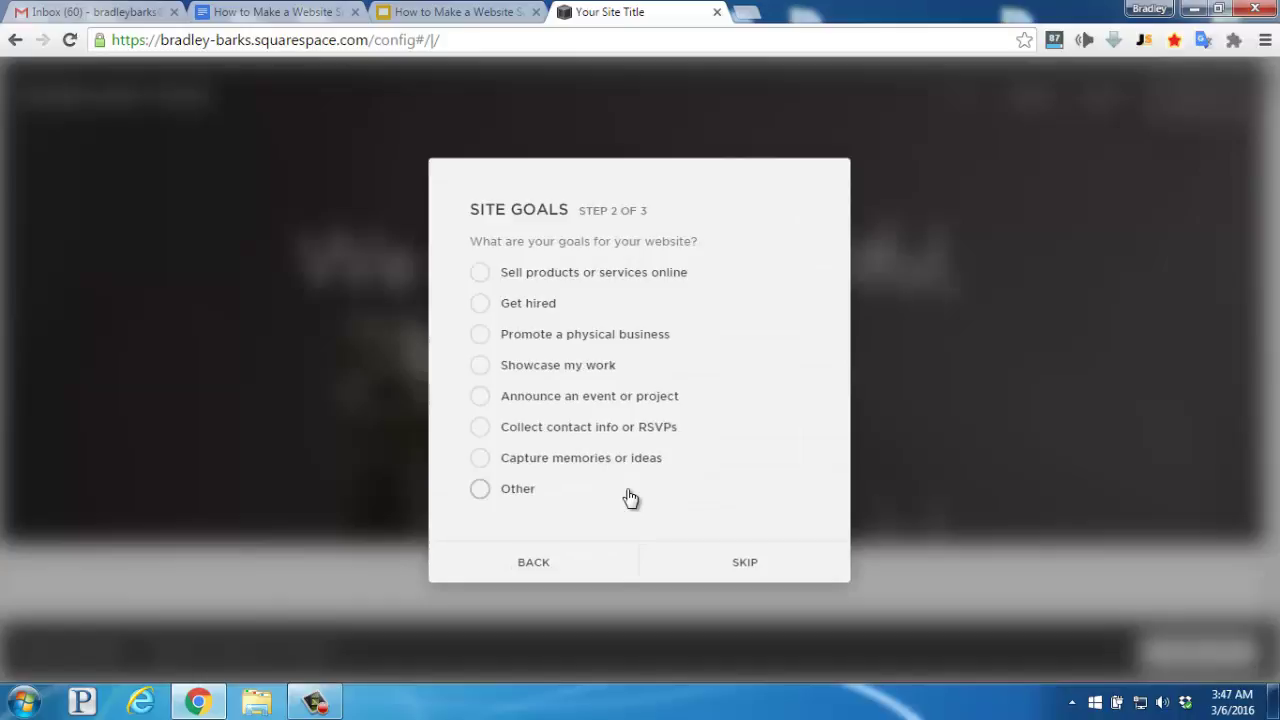
# - Choose the goals Sell products online and Showcase my work, then continue
pyautogui.click(481, 274)
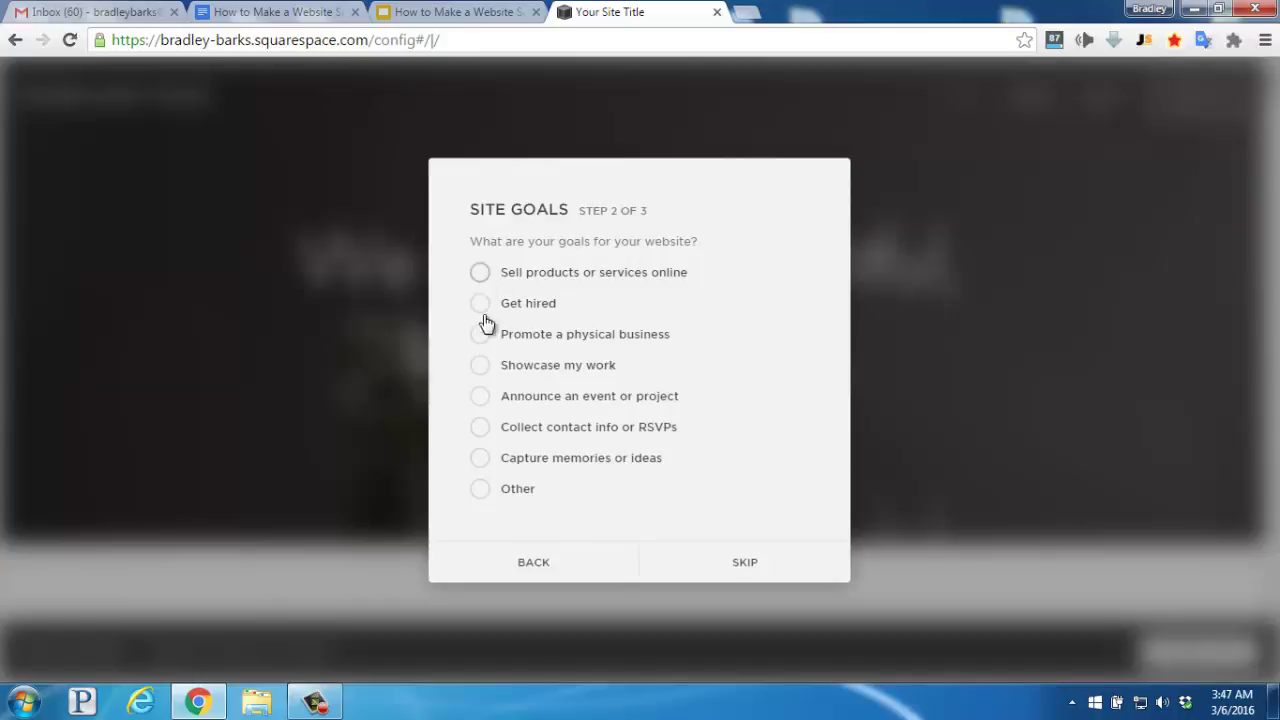
pyautogui.click(481, 367)
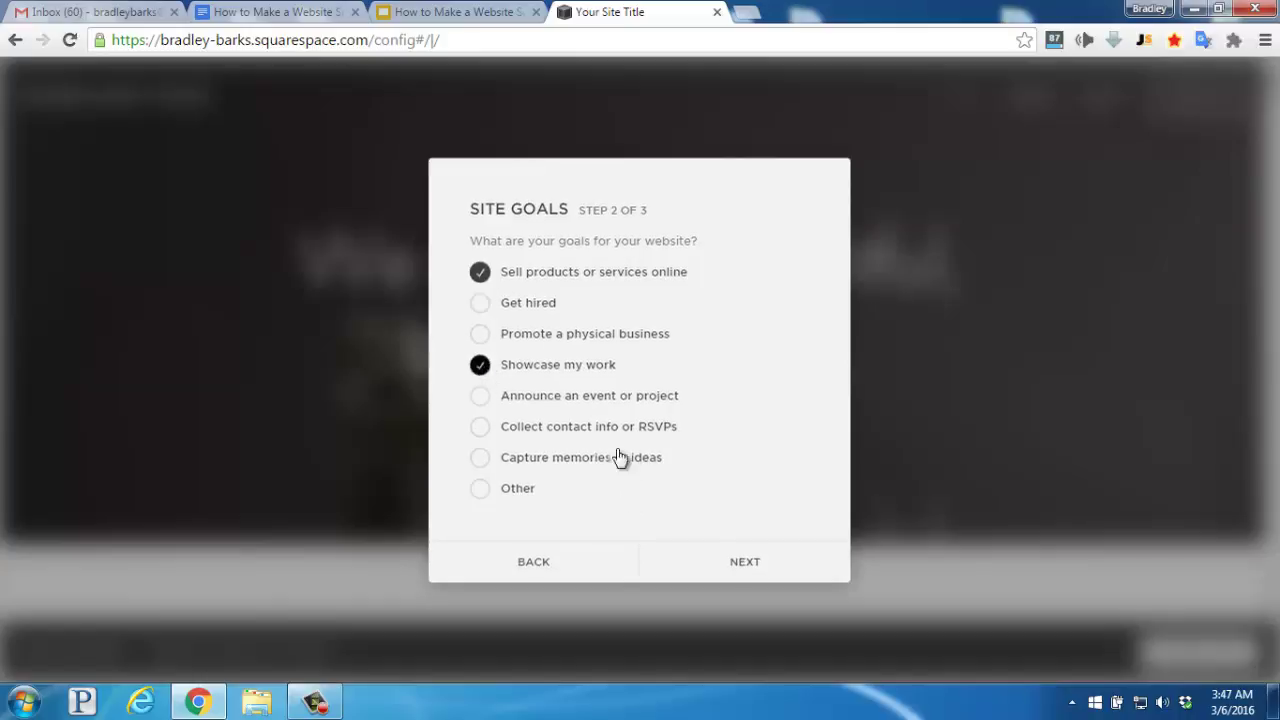
pyautogui.click(737, 568)
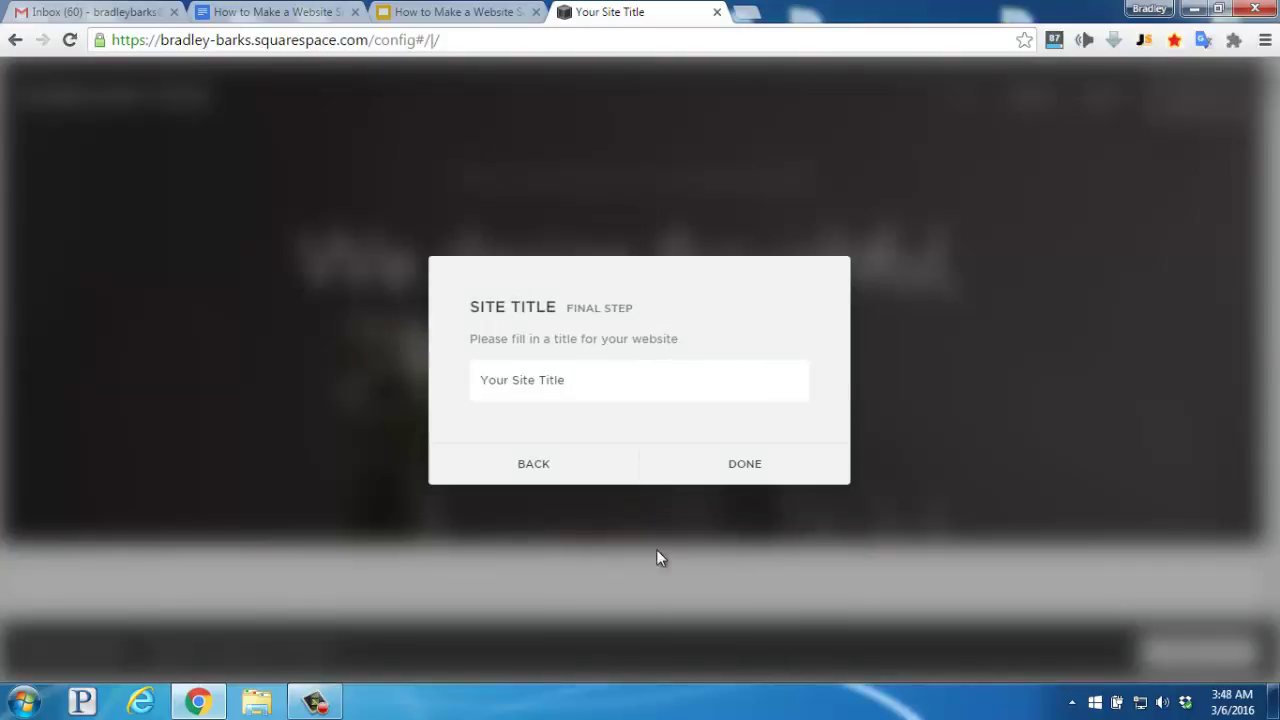
# - Enter "James' Modern Art" as the site title and finish setup
pyautogui.hotkey('ctrl', 'a')
pyautogui.write("James' Modern Art")
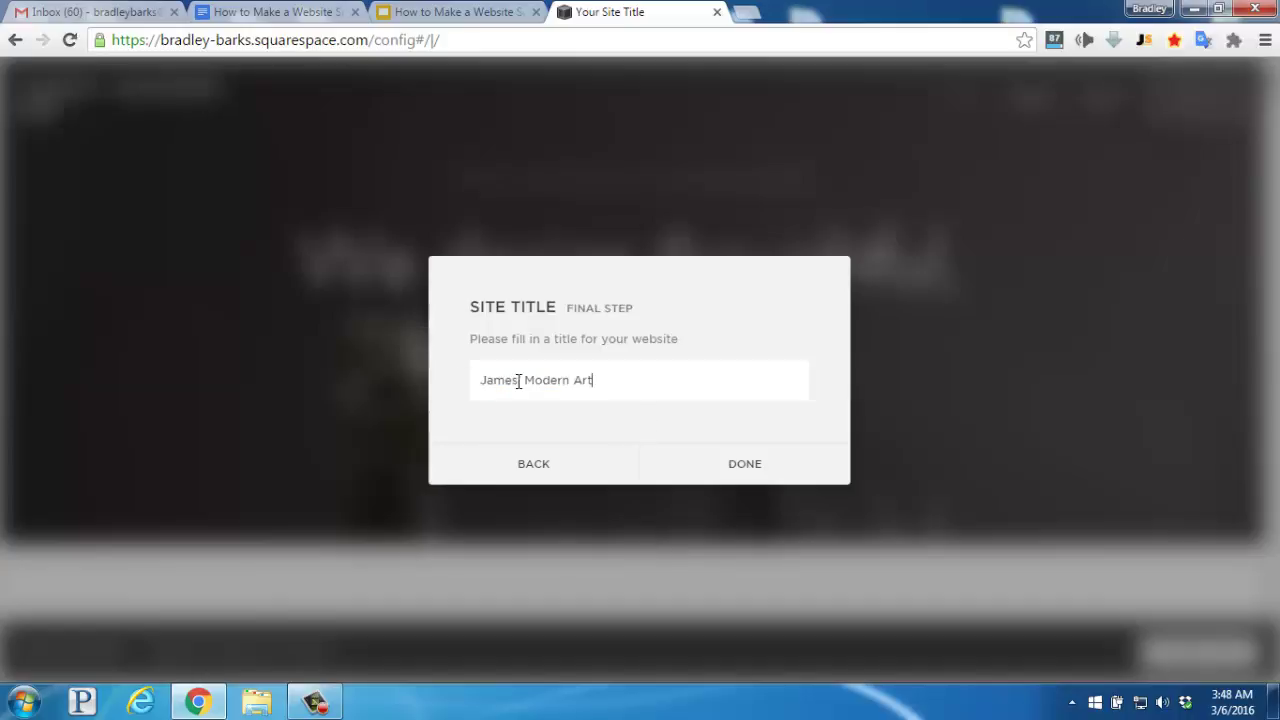
pyautogui.click(735, 473)
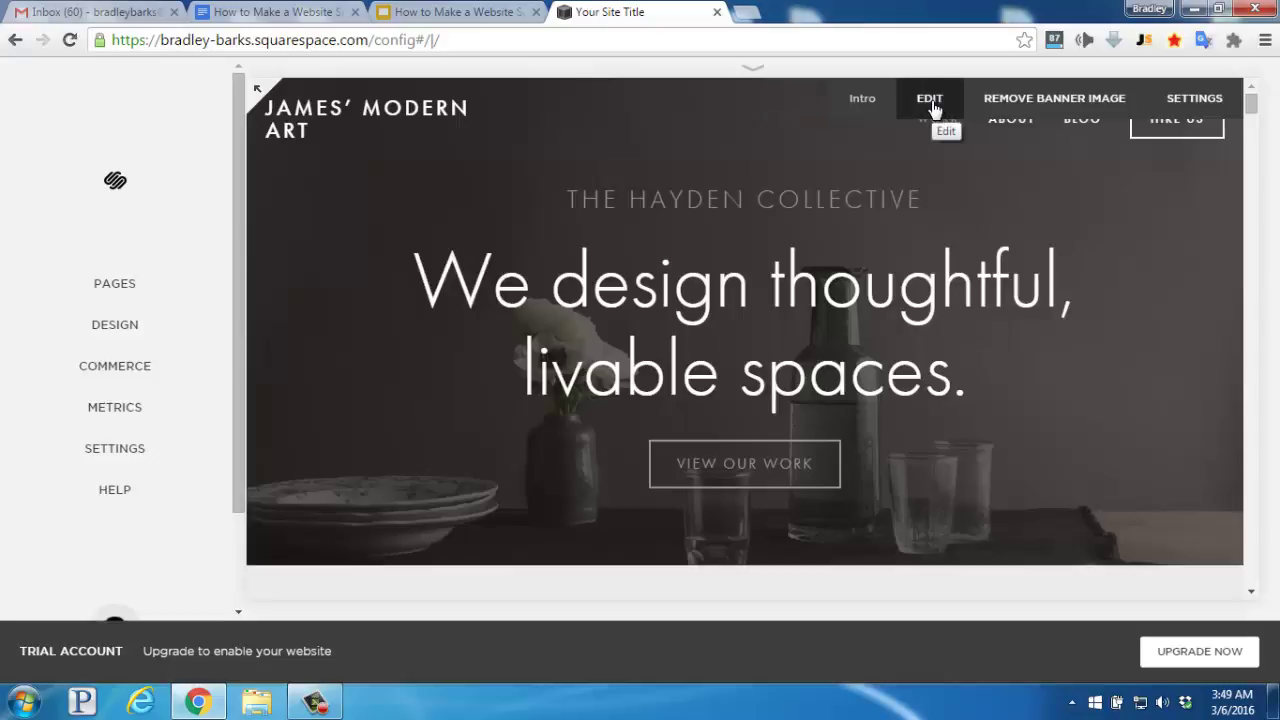
# - Replace the intro heading with the pasted James Collection announcement for Tempe, Arizona
pyautogui.click(930, 100)
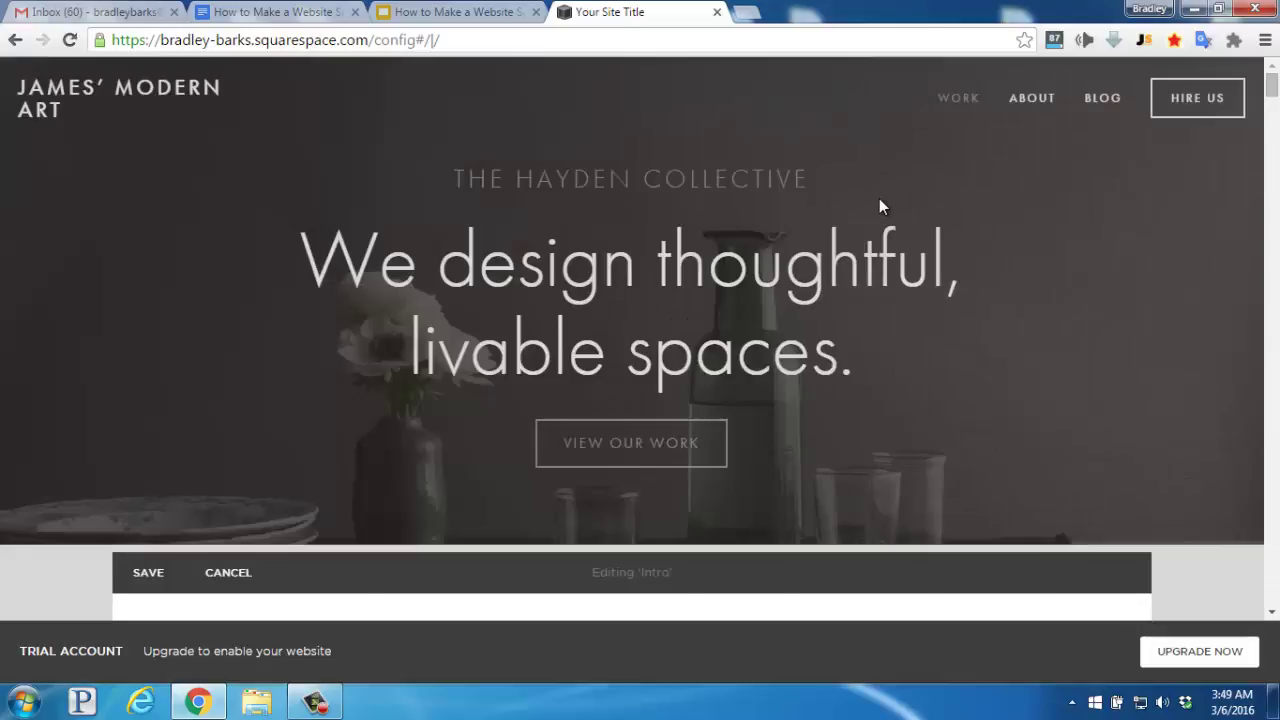
pyautogui.scroll(-2, 879, 205)
pyautogui.scroll(-2, 879, 205)
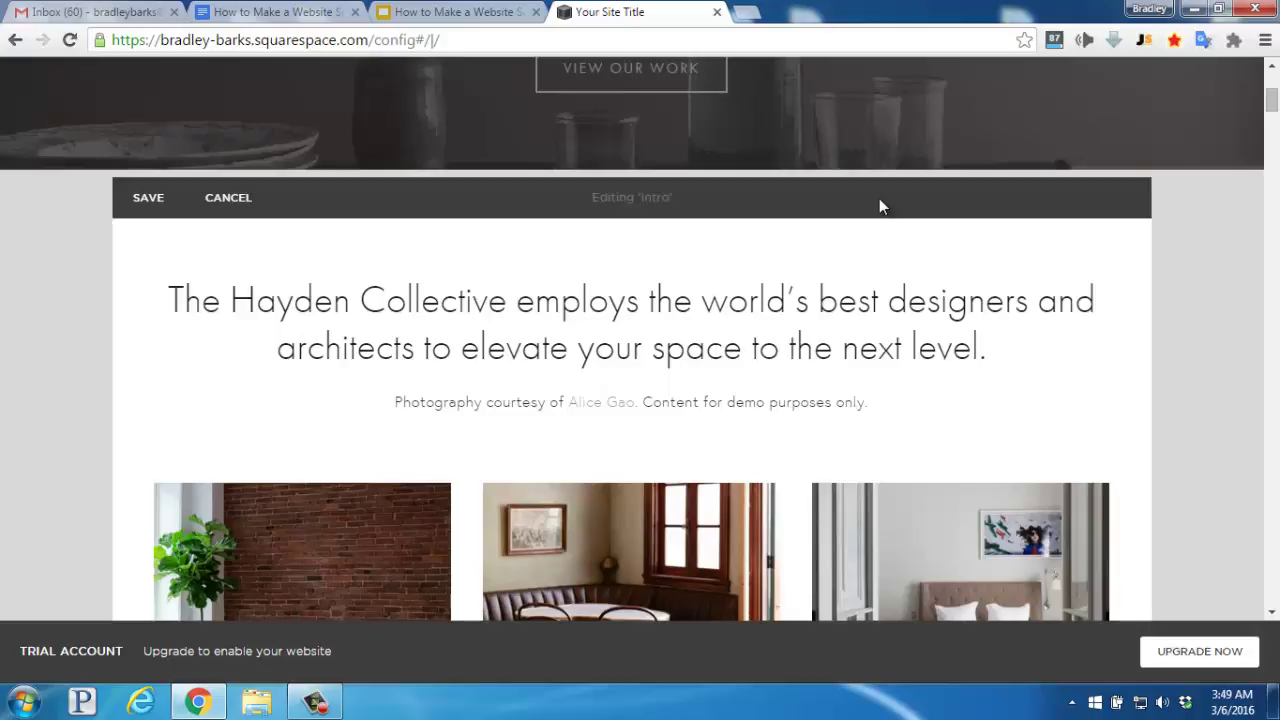
pyautogui.moveTo(596, 298)
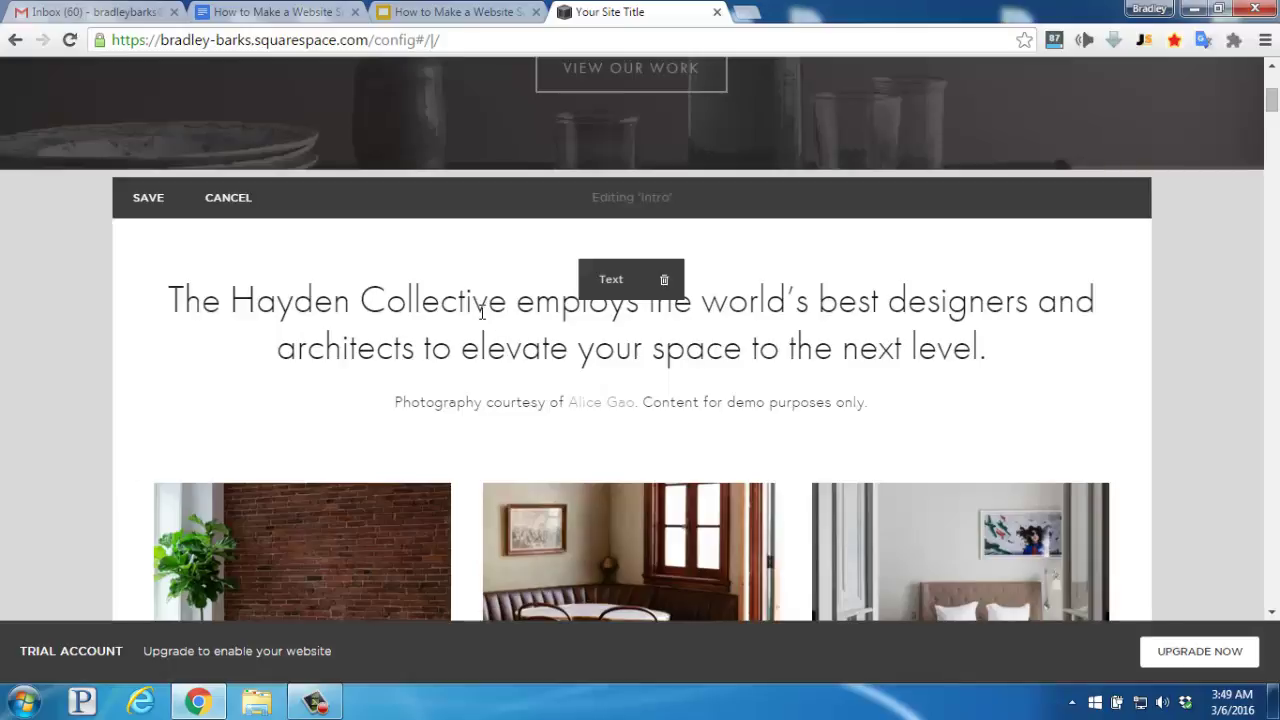
pyautogui.click(172, 297)
pyautogui.hotkey('ctrl', 'shift', 'Right')
pyautogui.hotkey('ctrl', 'shift', 'Right')
pyautogui.keyDown('shift'); pyautogui.click(990, 353); pyautogui.keyUp('shift')
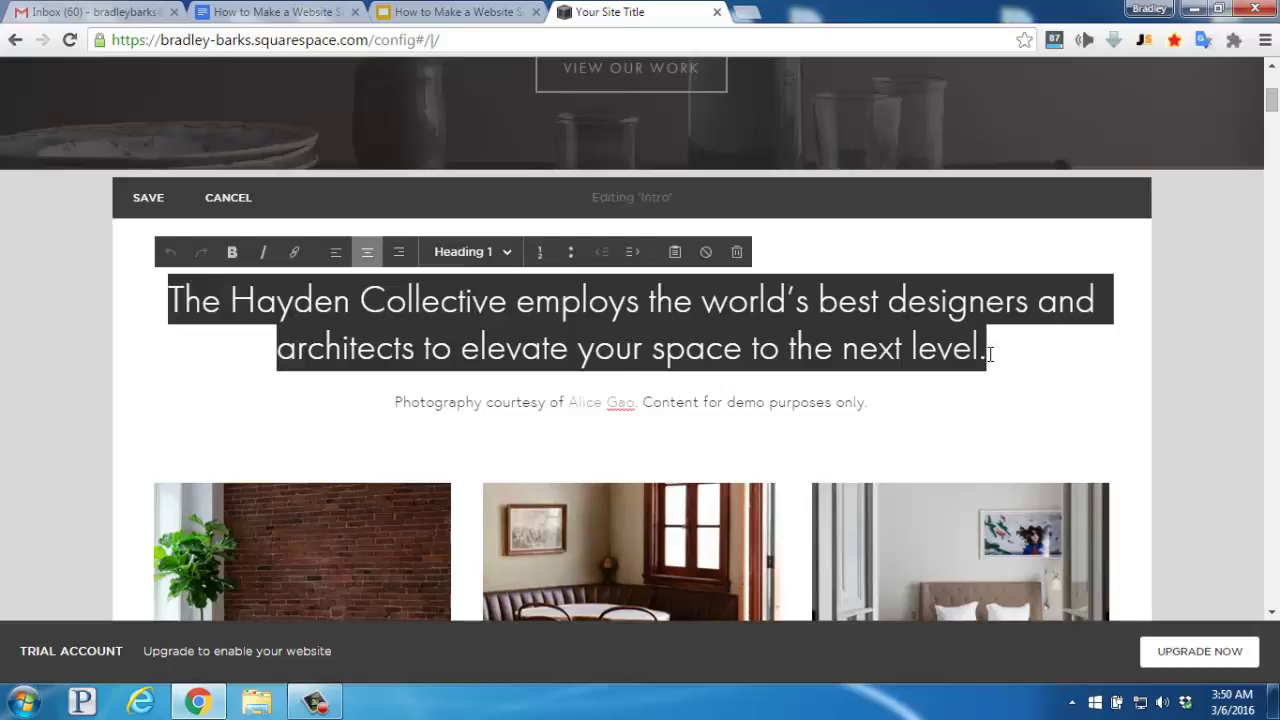
pyautogui.write('The James Collection is now available for public display in Tempe, Arizona. Exhibit open Thursday through Sunday.')
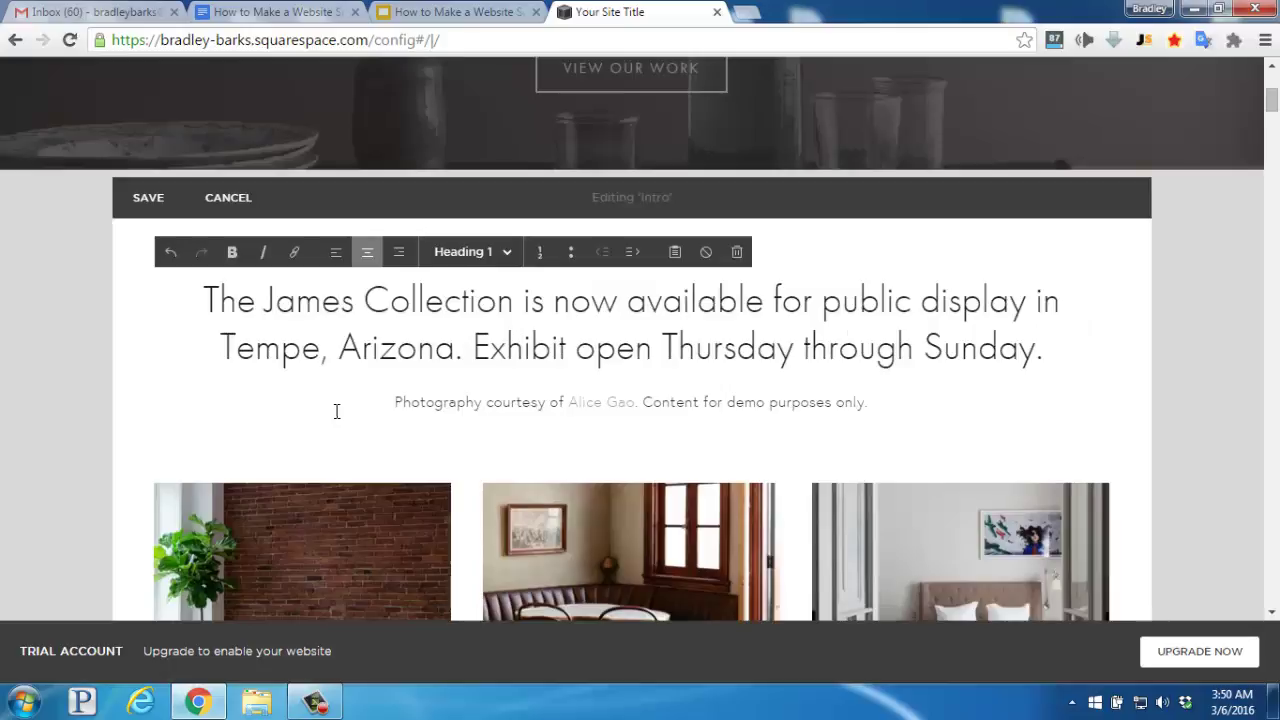
# - Delete the photography credit line and the leftover empty line below the heading
pyautogui.moveTo(393, 402); pyautogui.dragTo(908, 406)
pyautogui.press('BackSpace')
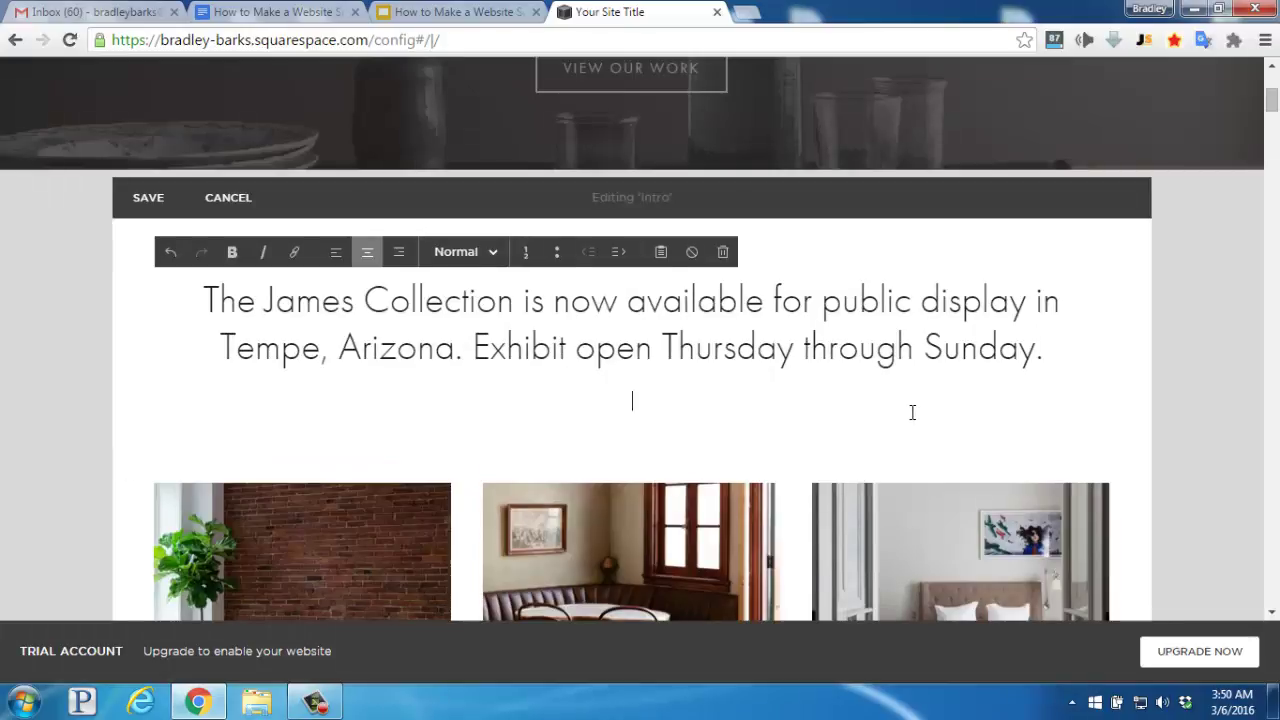
pyautogui.press('BackSpace')
pyautogui.moveTo(908, 407)
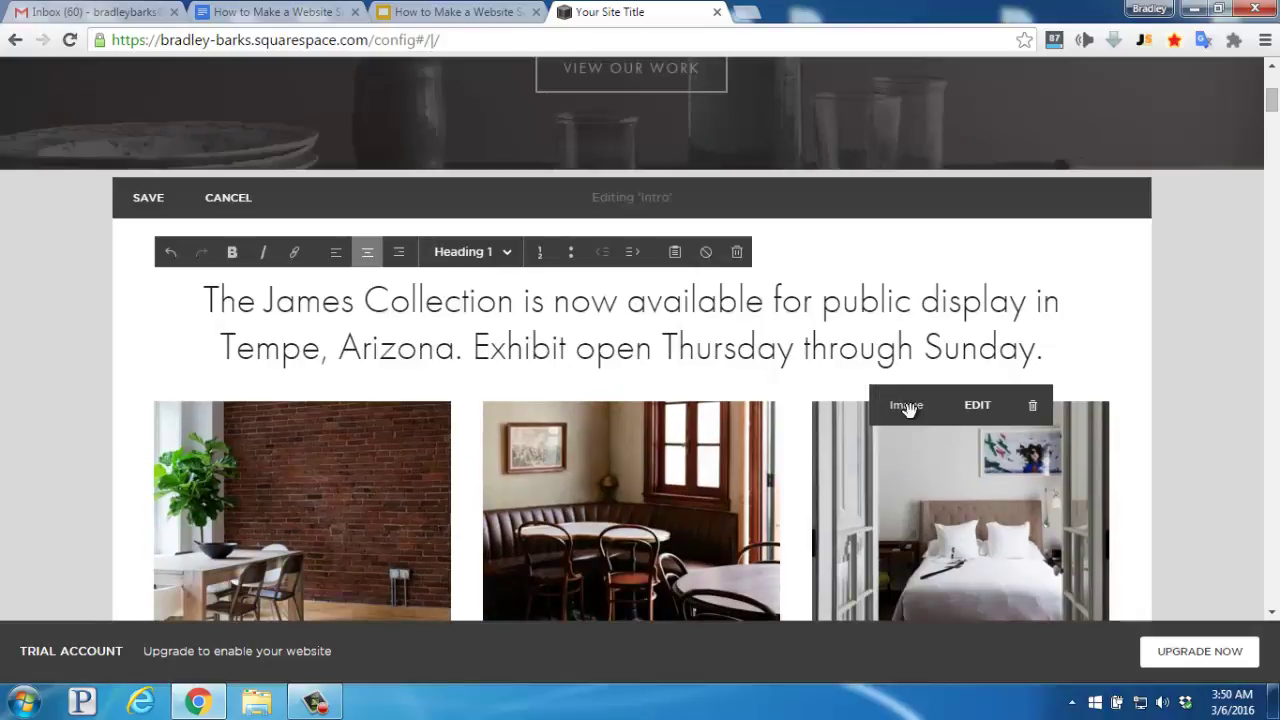
pyautogui.scroll(-1, 720, 413)
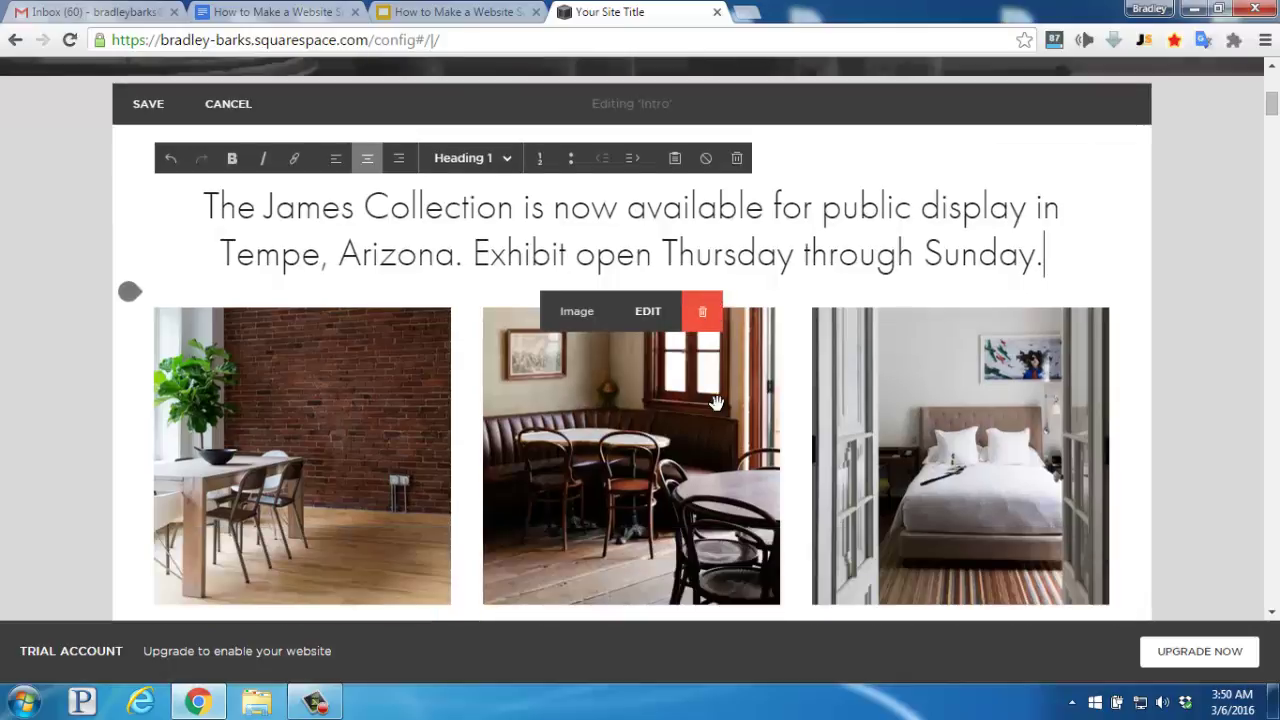
pyautogui.scroll(-2, 718, 408)
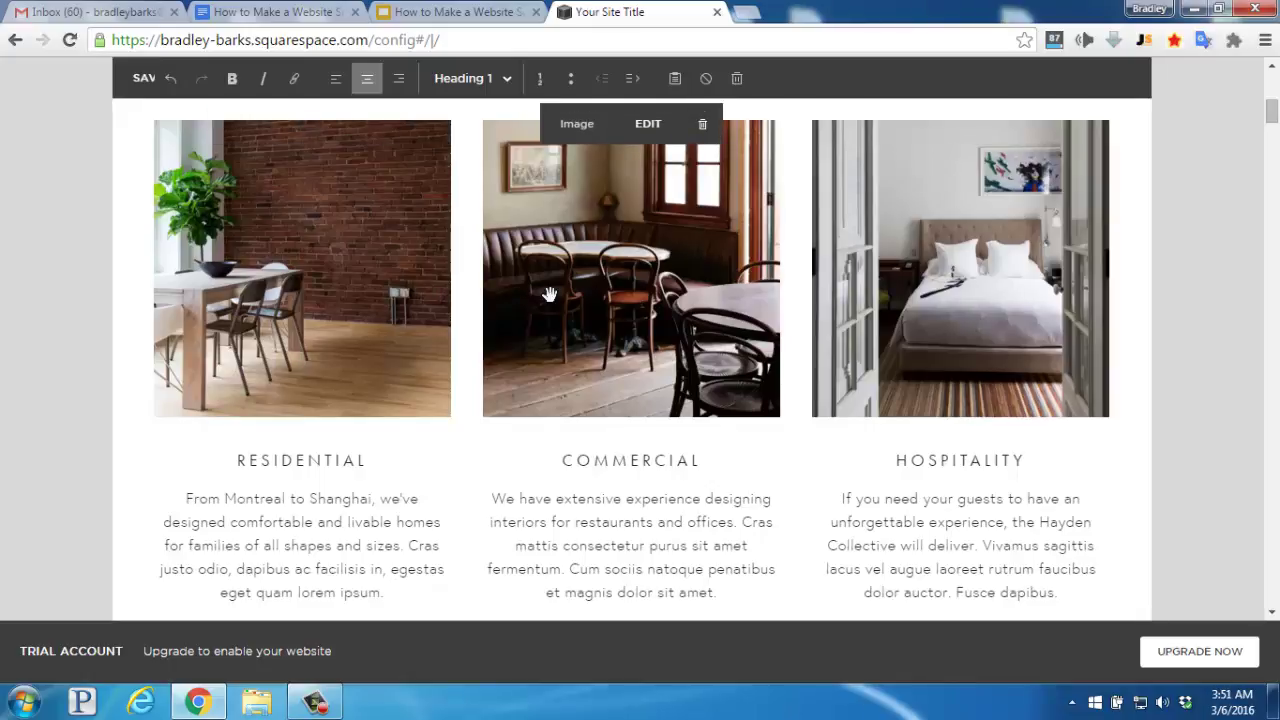
# - Replace the left column's dining room photo with the uploaded 'james' paintbrush image
pyautogui.moveTo(343, 306)
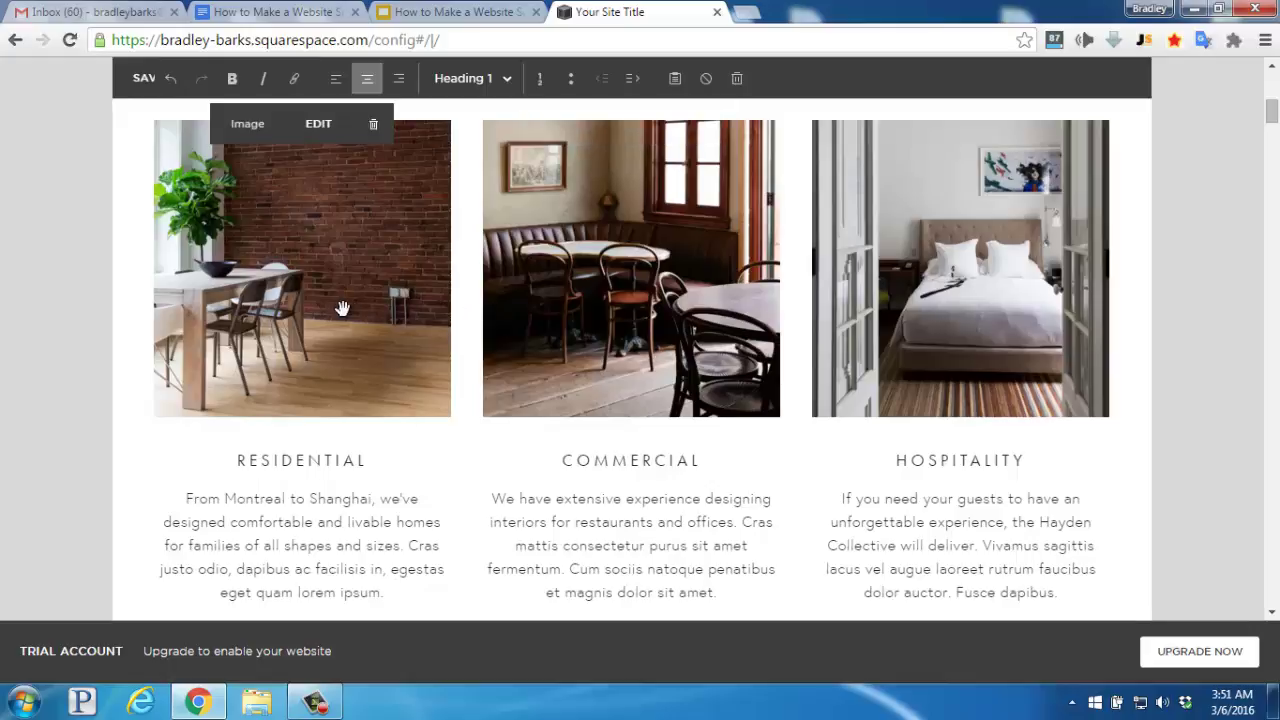
pyautogui.click(318, 131)
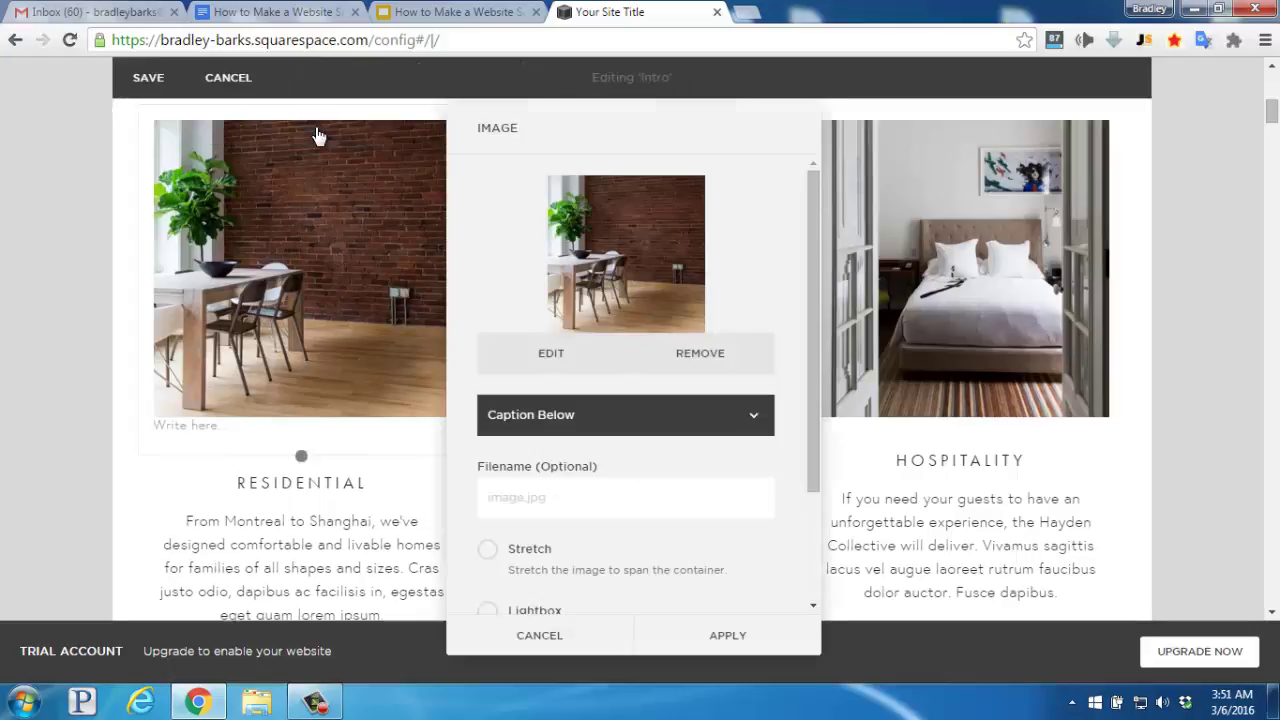
pyautogui.click(690, 360)
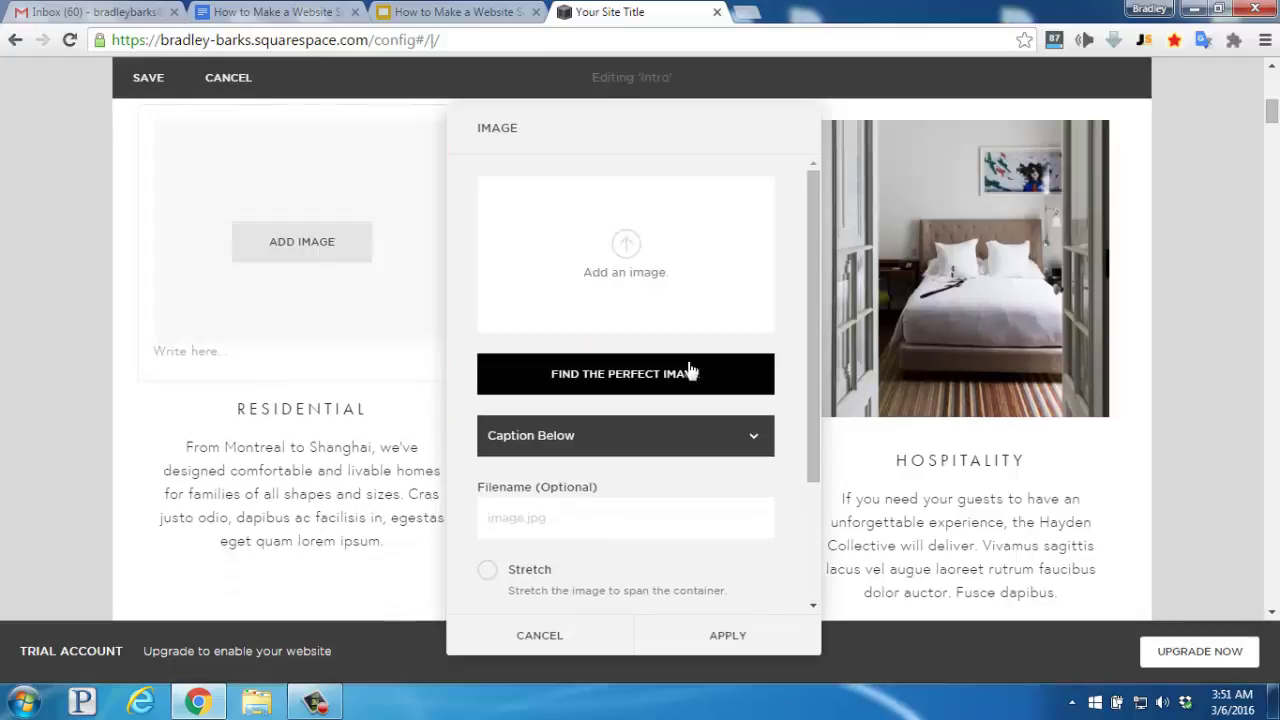
pyautogui.click(632, 272)
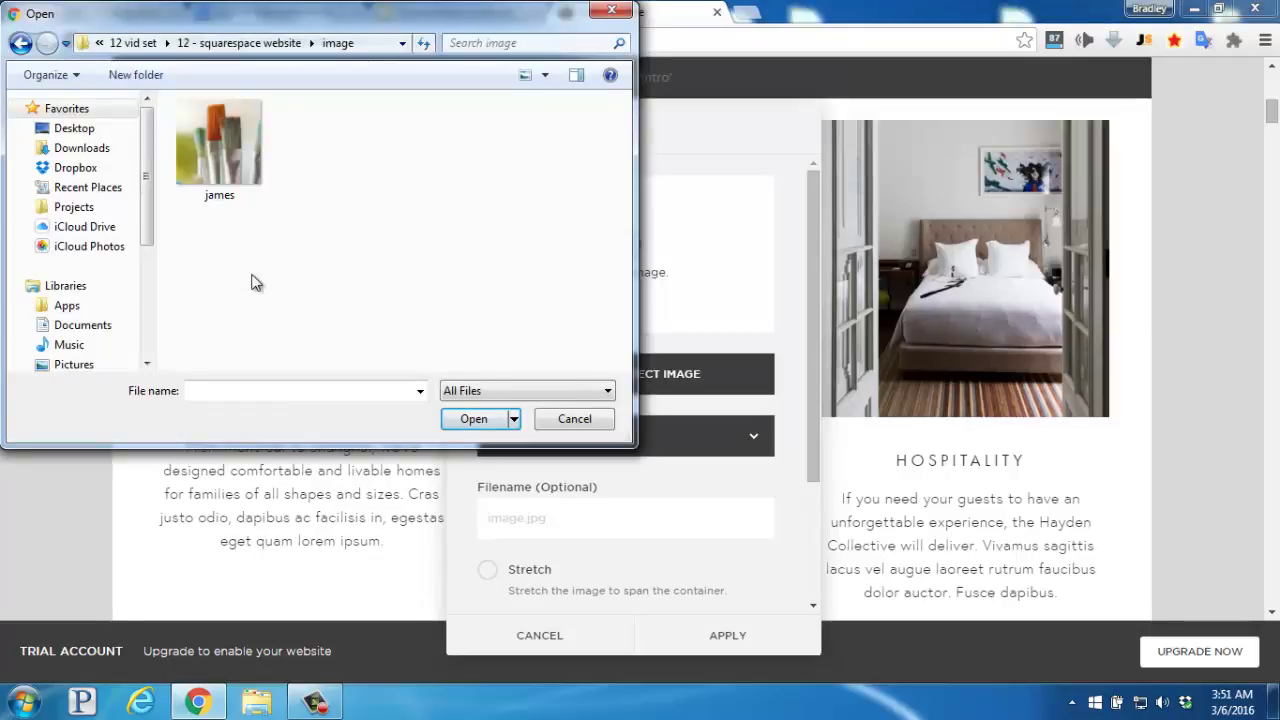
pyautogui.doubleClick(220, 145)
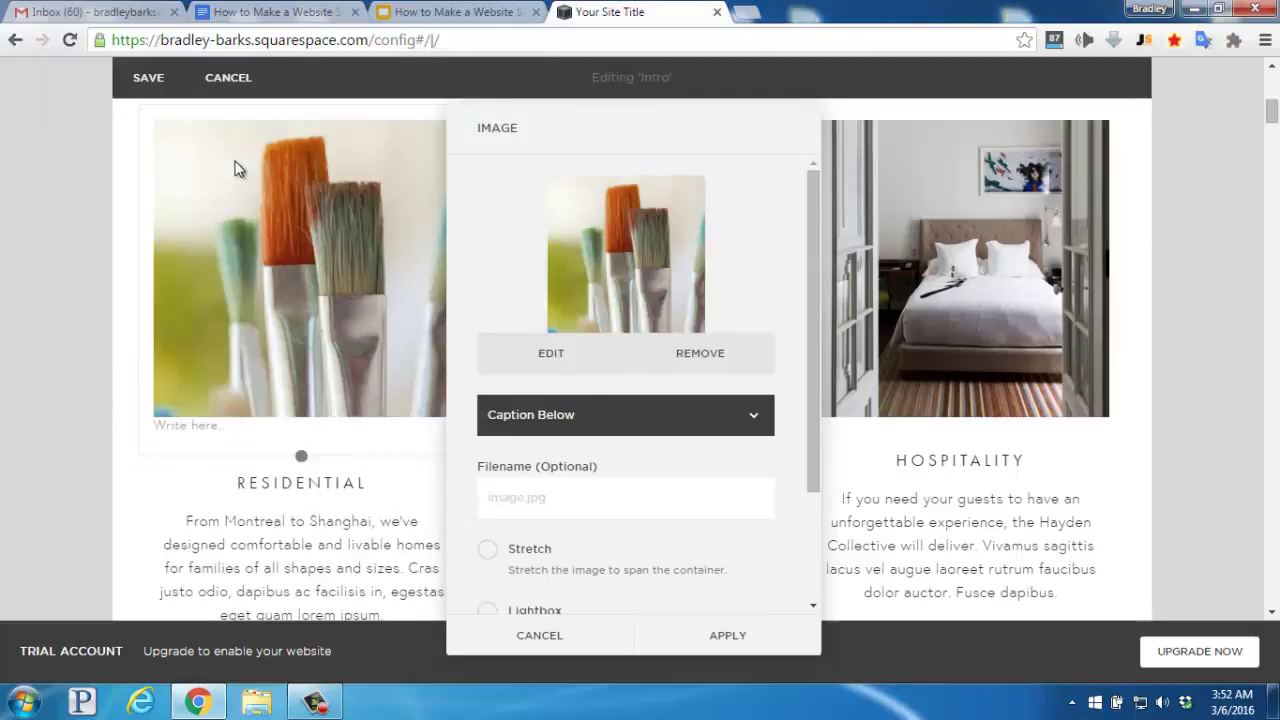
pyautogui.click(728, 636)
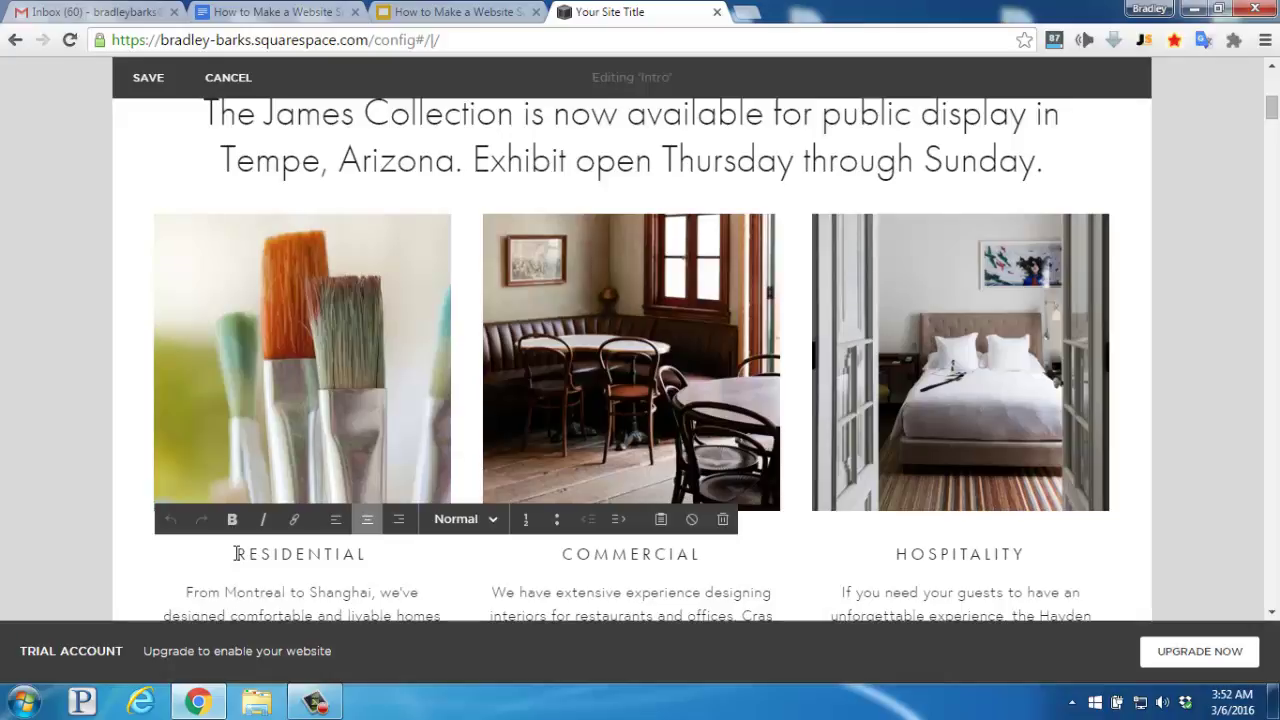
# - Rename the RESIDENTIAL column heading to BRUSH WORK
pyautogui.moveTo(237, 553); pyautogui.dragTo(368, 553)
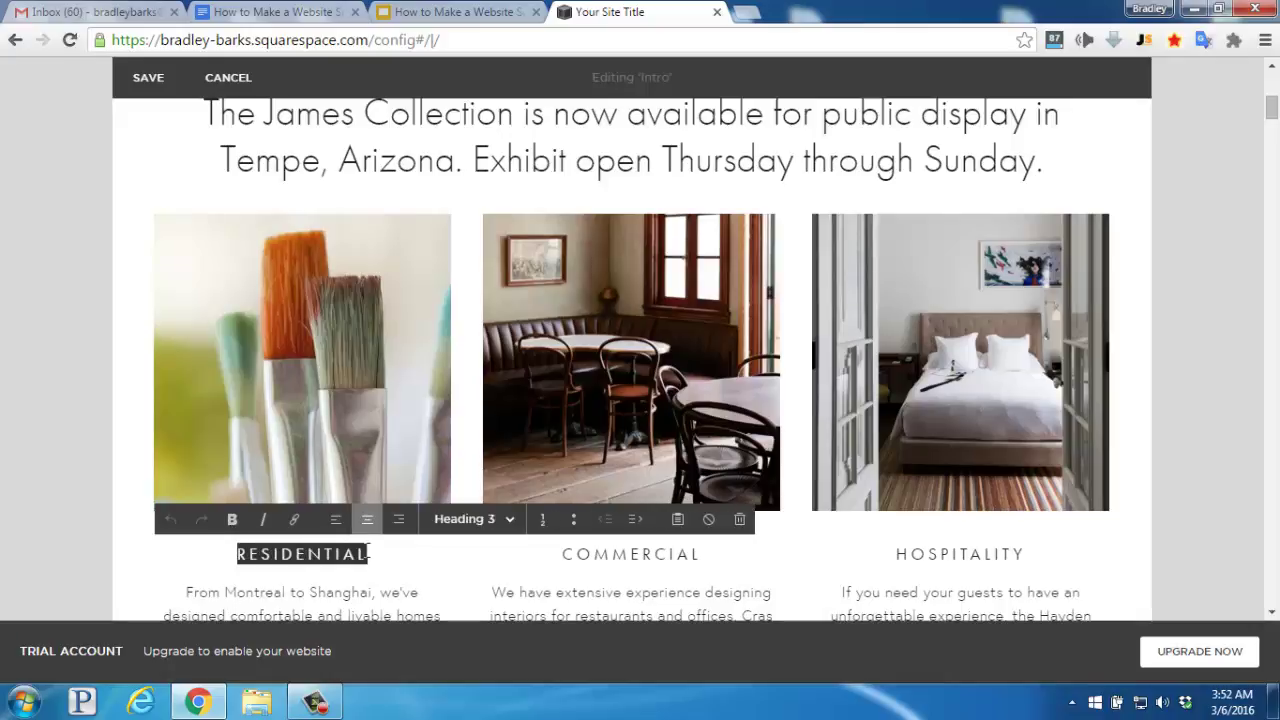
pyautogui.press('BackSpace')
pyautogui.write('BRUSH WORK')
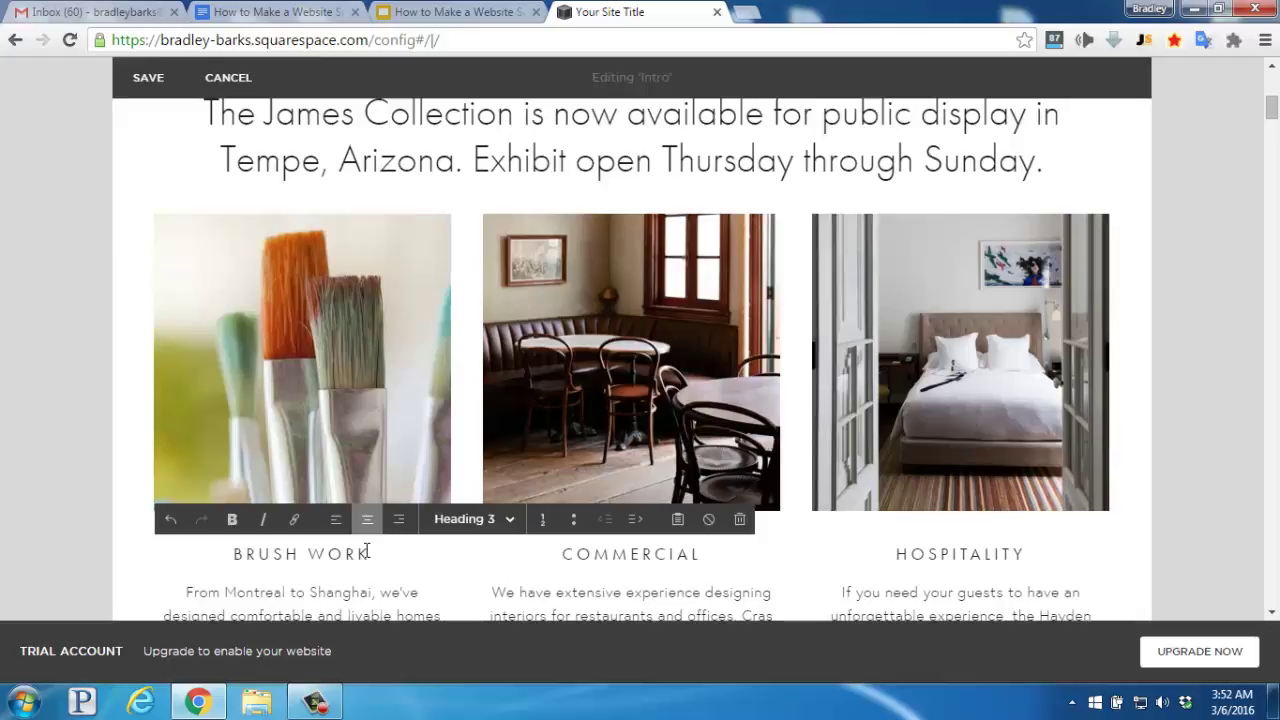
pyautogui.click(110, 550)
# - Replace the left column paragraph with the pasted description of James's brushwork
pyautogui.scroll(-3, 109, 550)
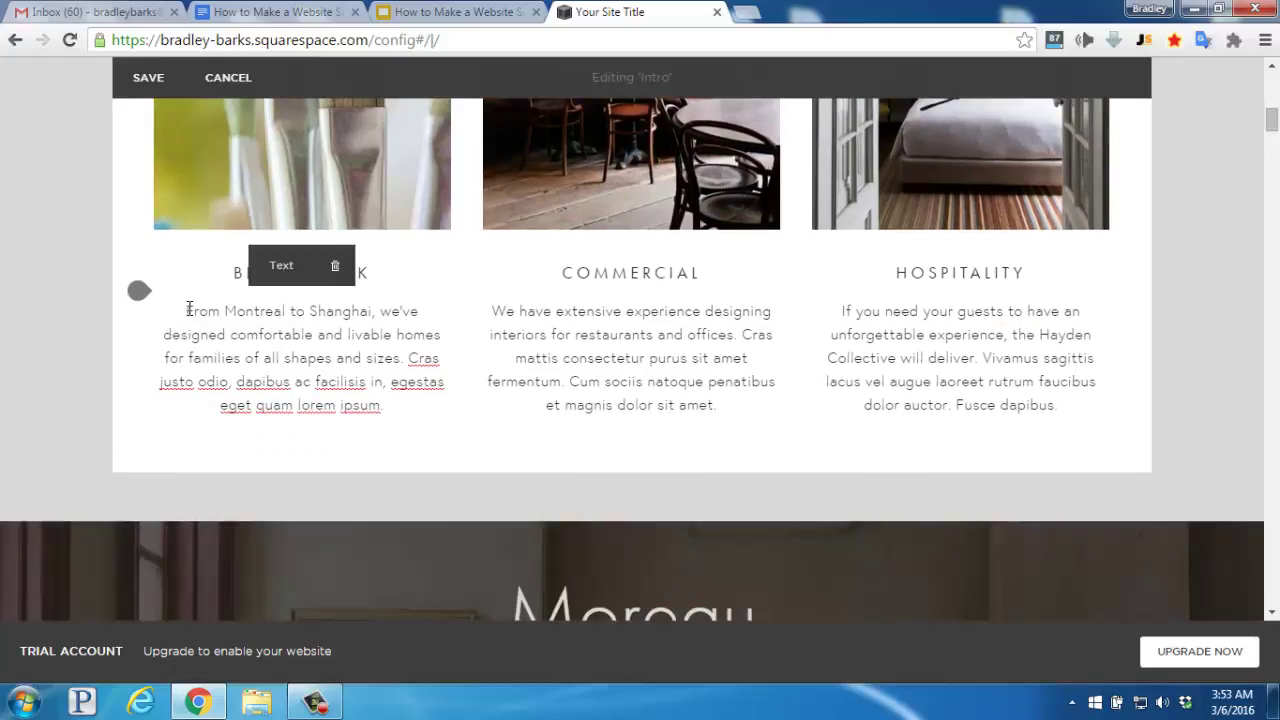
pyautogui.click(188, 310)
pyautogui.moveTo(188, 310); pyautogui.dragTo(229, 336)
pyautogui.moveTo(352, 381); pyautogui.dragTo(395, 406)
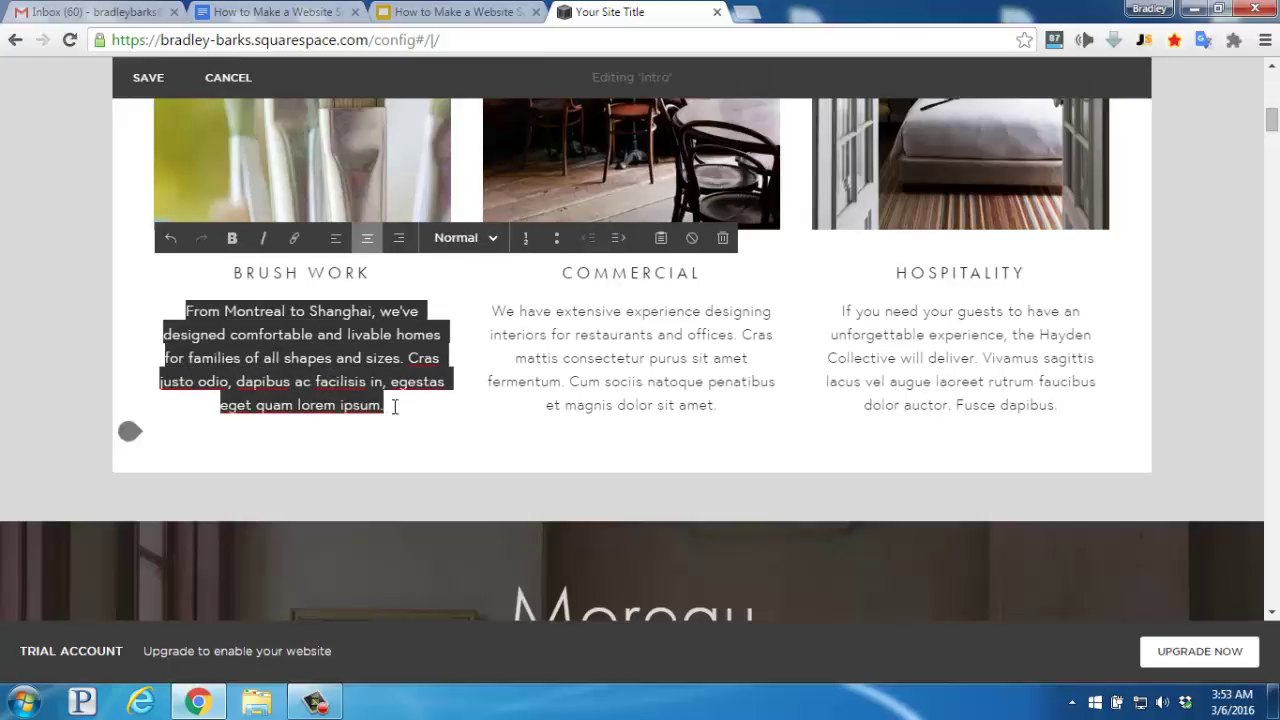
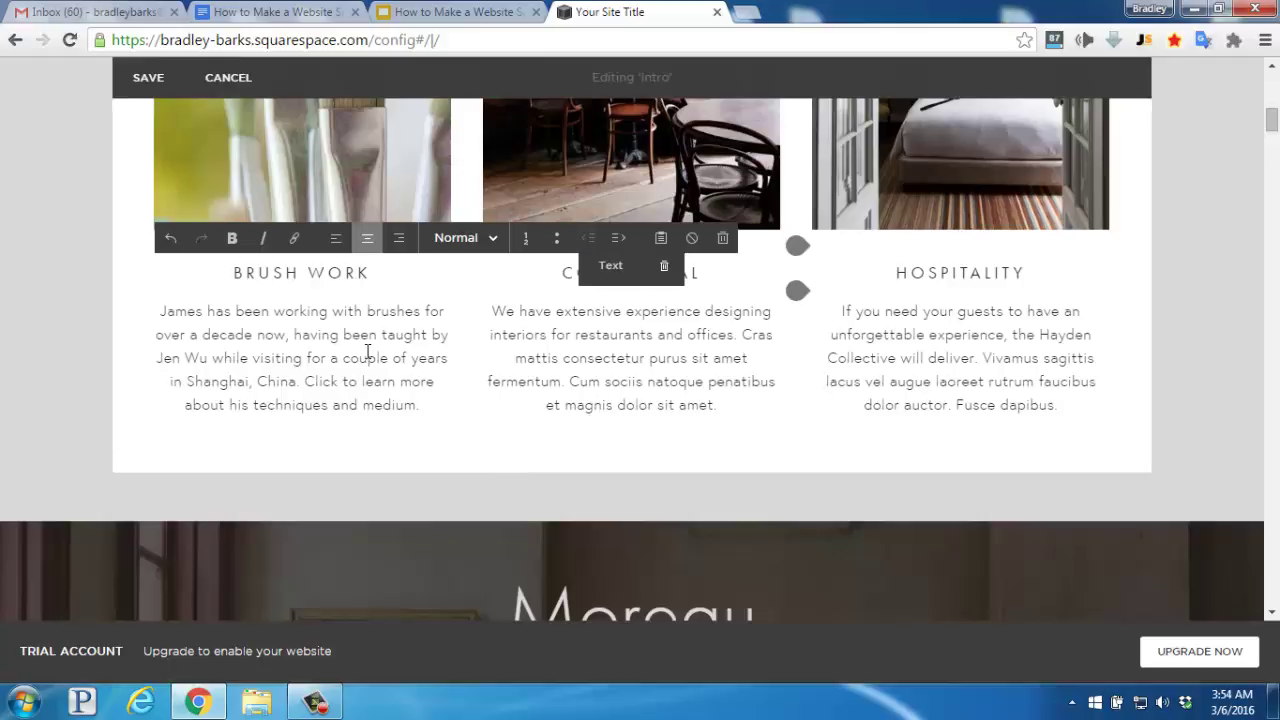
# - Save the homepage edits and scroll up to review the James Collection announcement
pyautogui.click(148, 91)
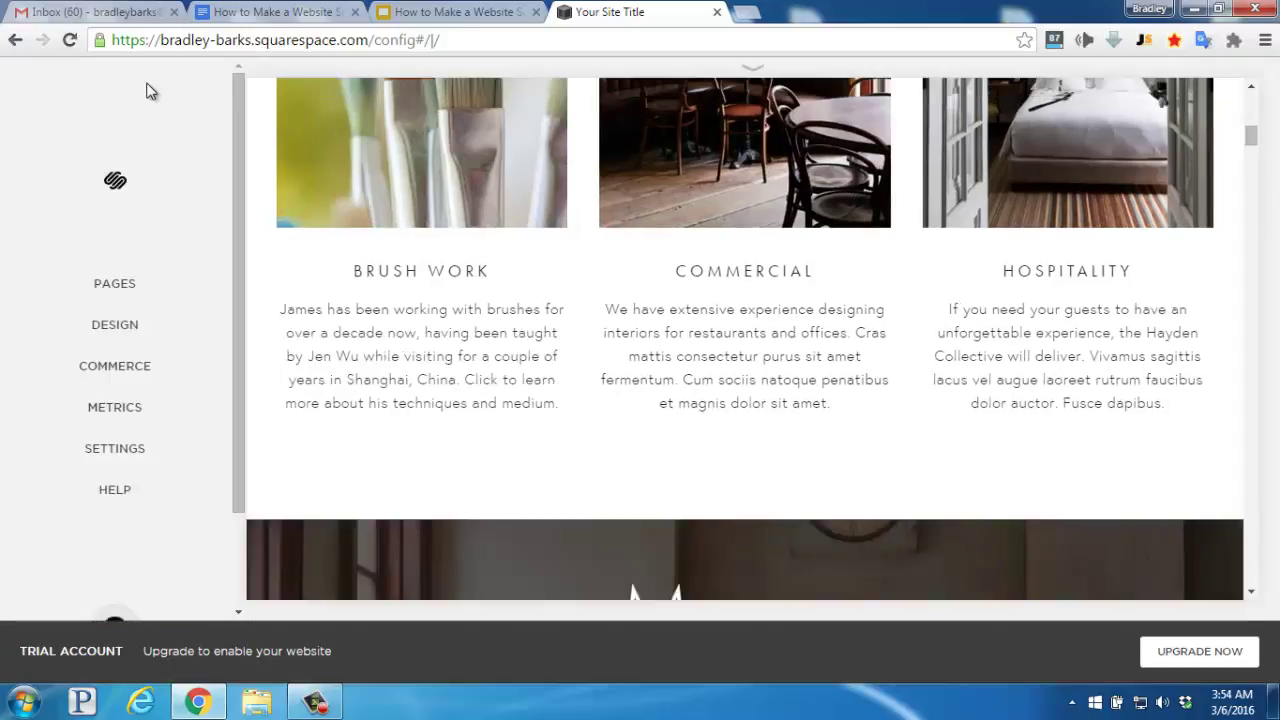
pyautogui.scroll(1, 449, 350)
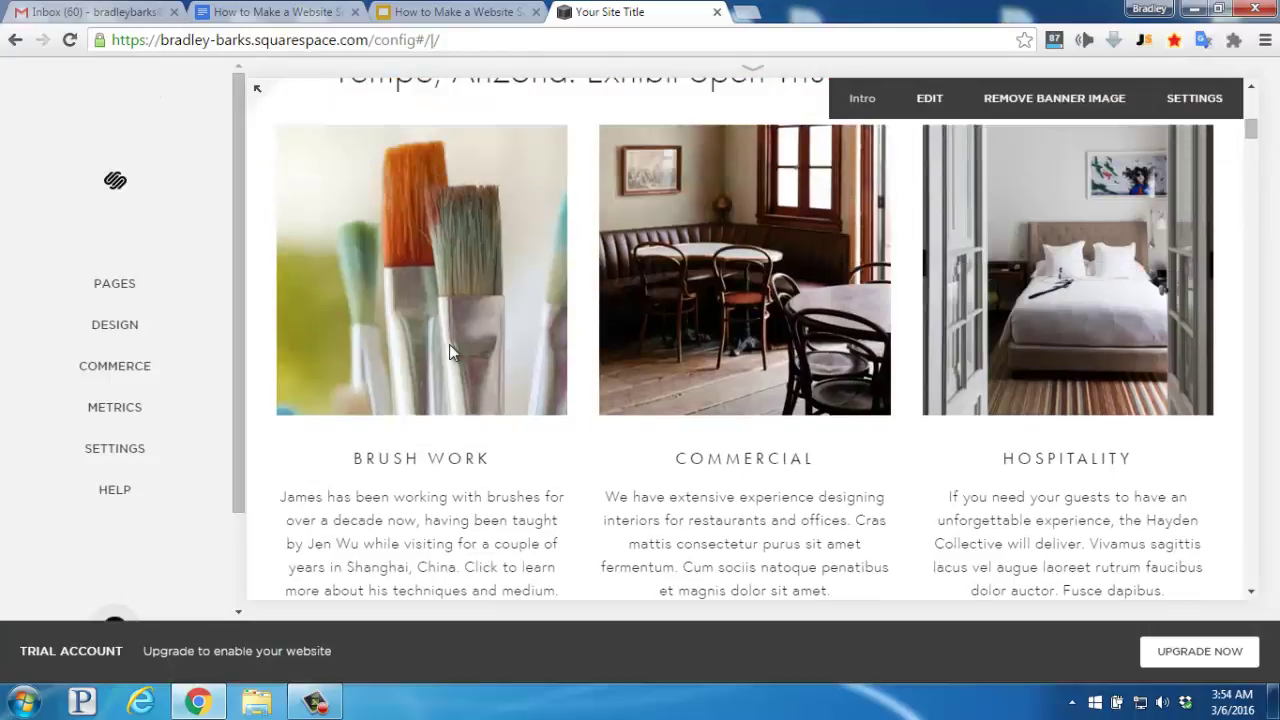
pyautogui.scroll(3, 540, 477)
pyautogui.scroll(2, 537, 475)
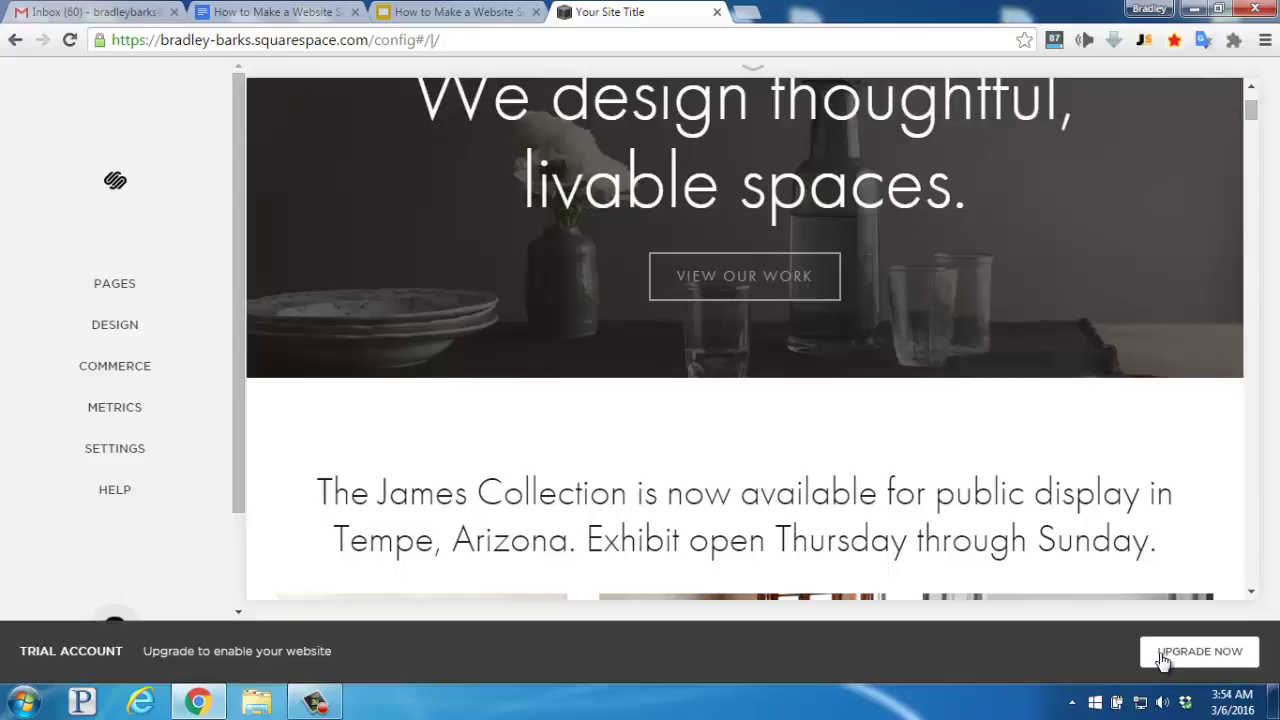
# - Upgrade the trial to the Personal plan and review the $96 annual checkout
pyautogui.click(1162, 655)
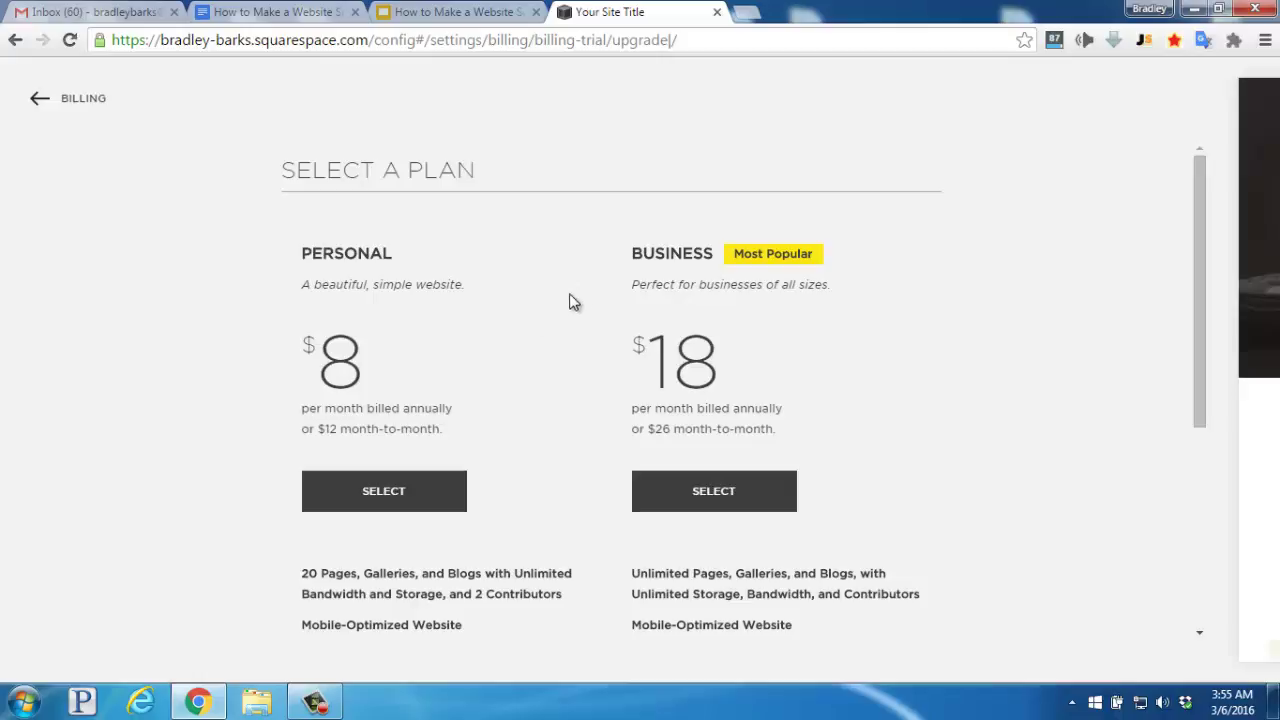
pyautogui.click(382, 494)
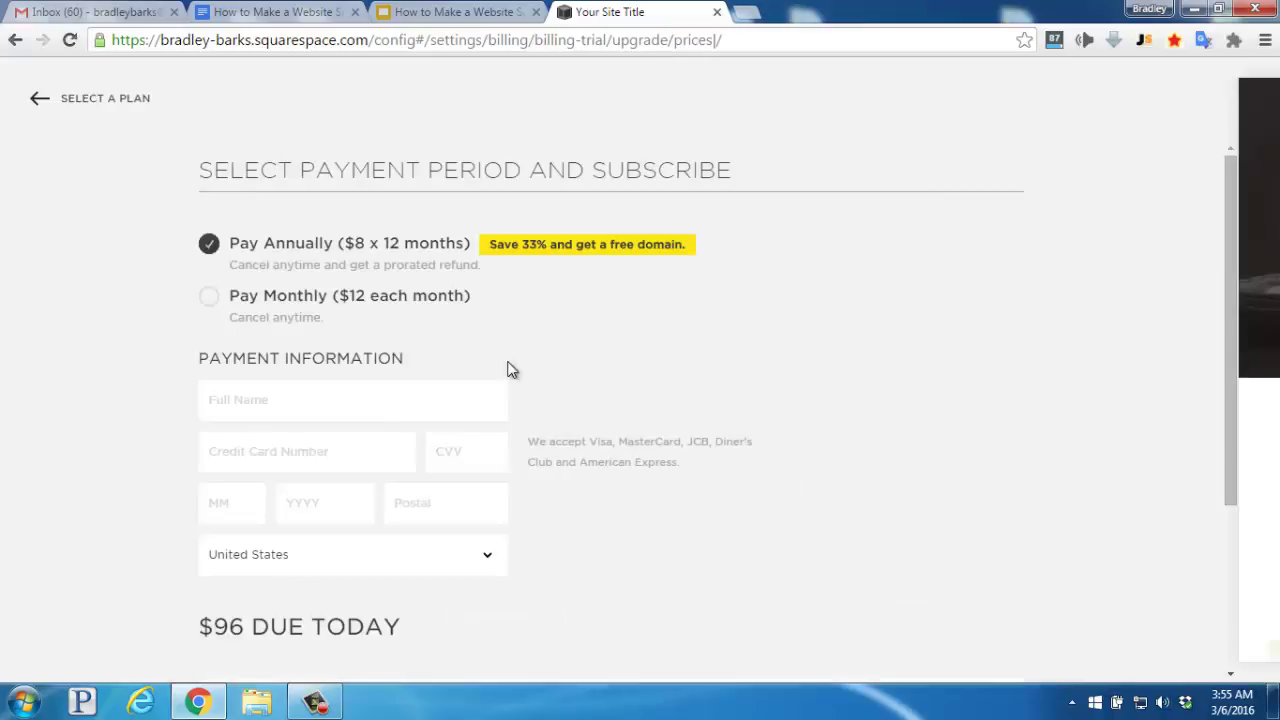
pyautogui.scroll(-3, 529, 368)
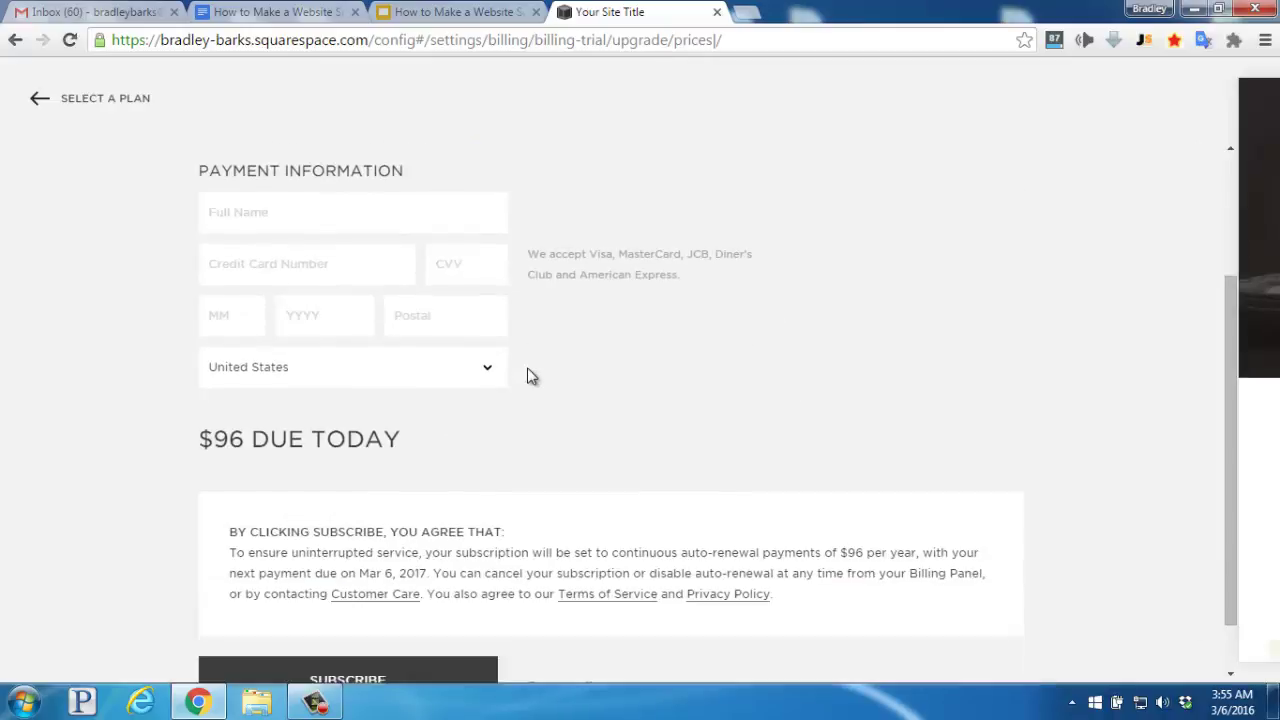